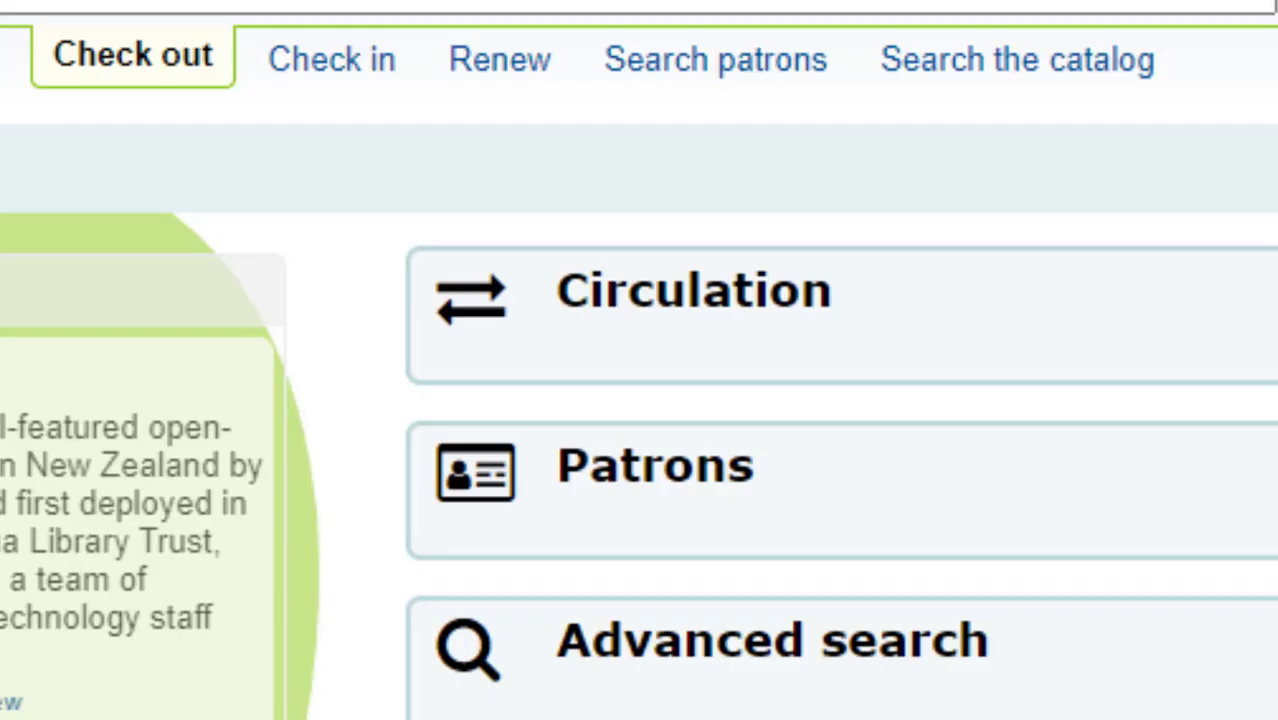
# Start a new MARC record in the cataloging module using the Default framework
pyautogui.click(952, 118)
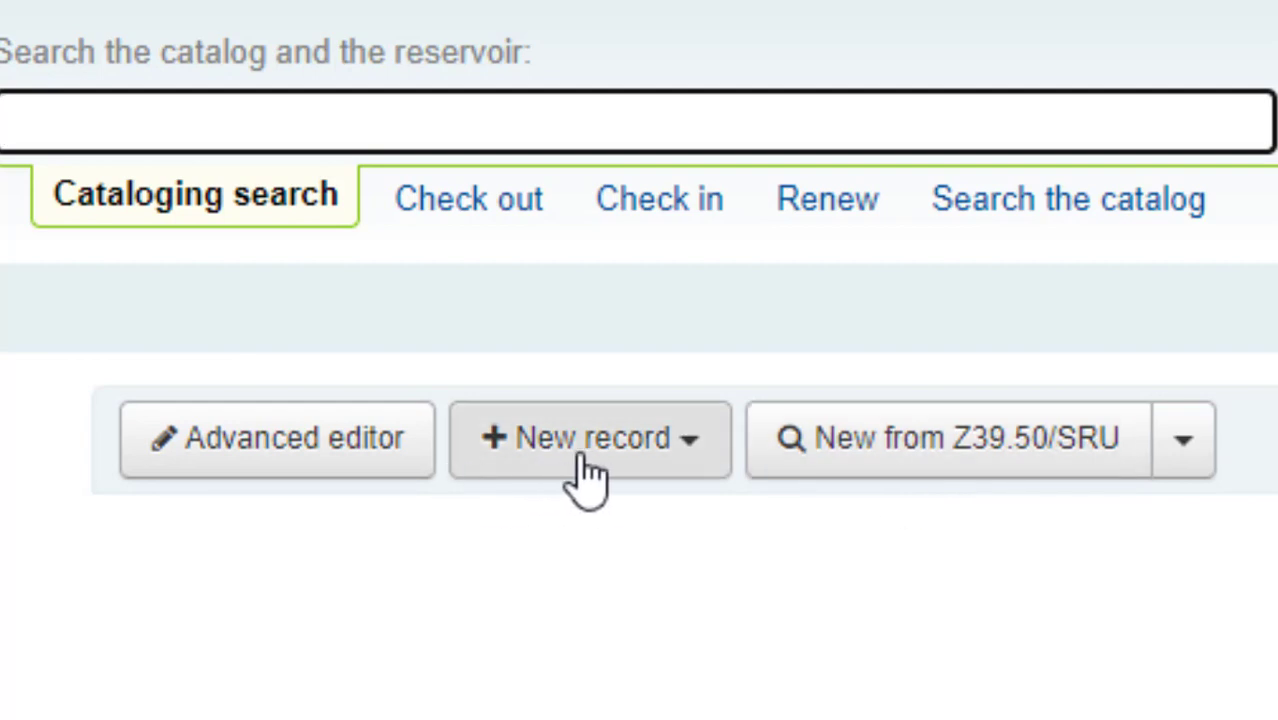
pyautogui.click(680, 476)
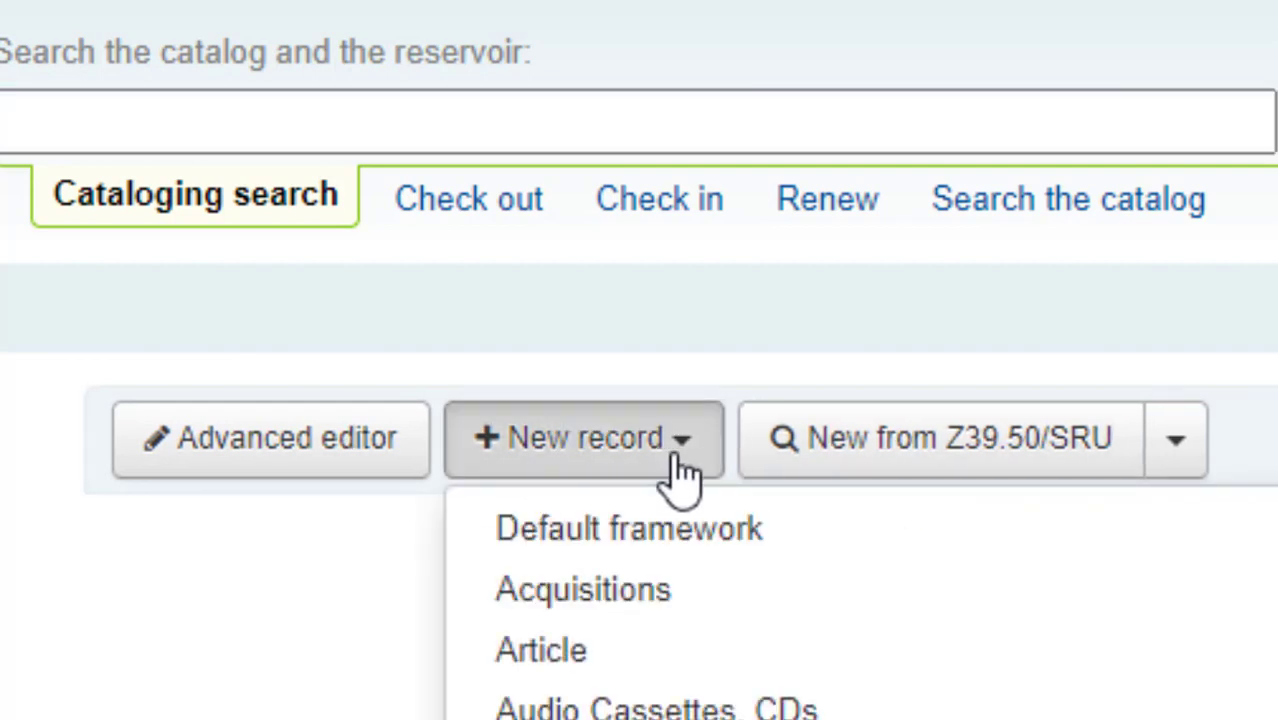
pyautogui.click(712, 550)
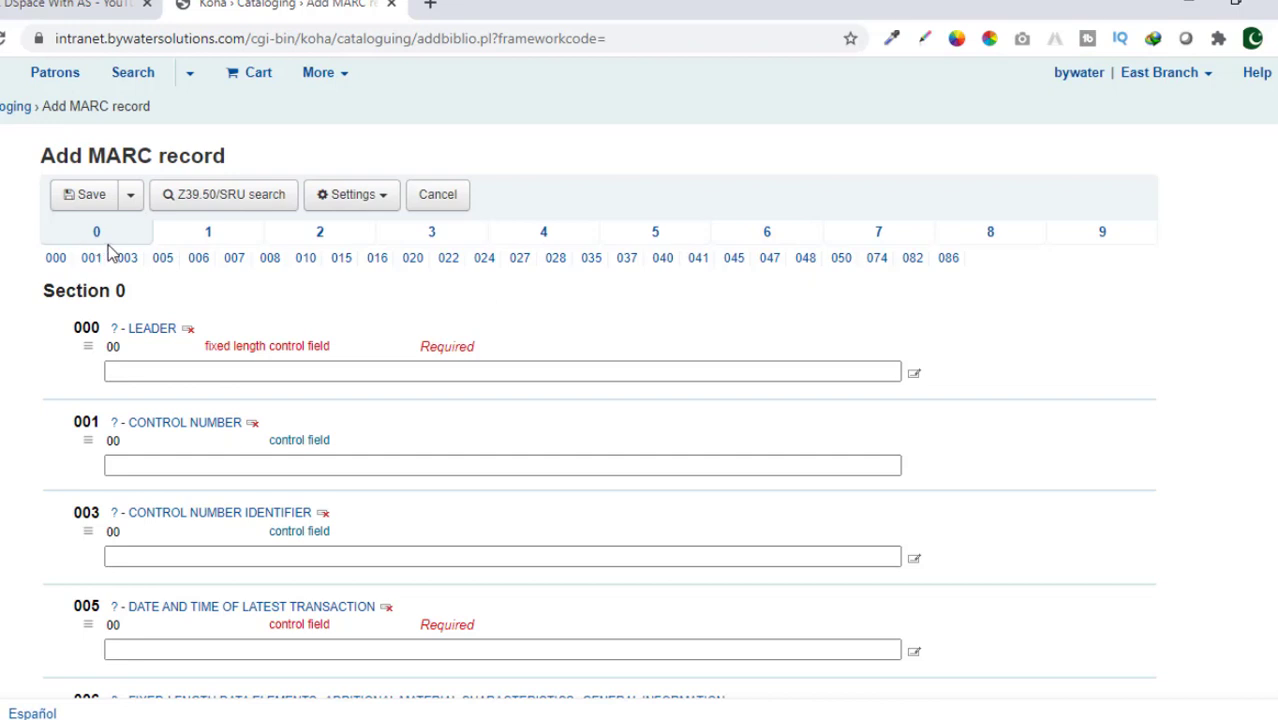
# Look through record sections 1, 2, 3, 4, 5 and 9, and return to section 0
pyautogui.click(209, 238)
pyautogui.click(328, 246)
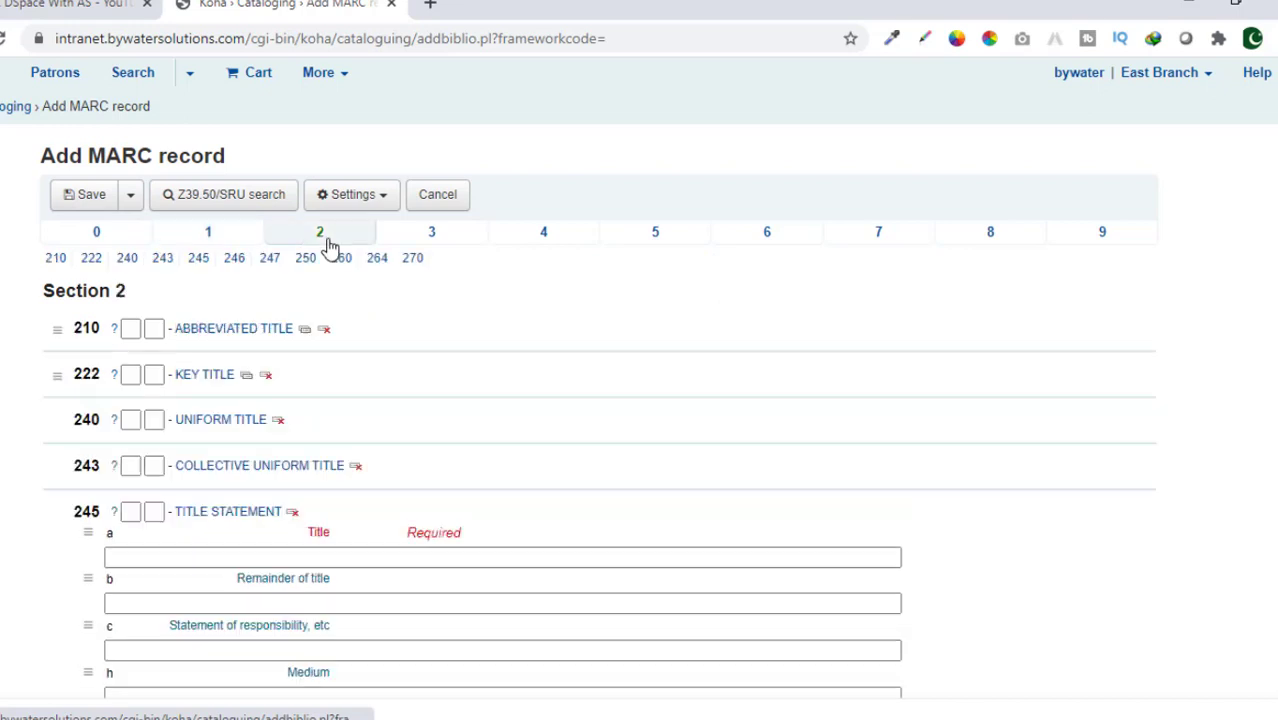
pyautogui.click(431, 240)
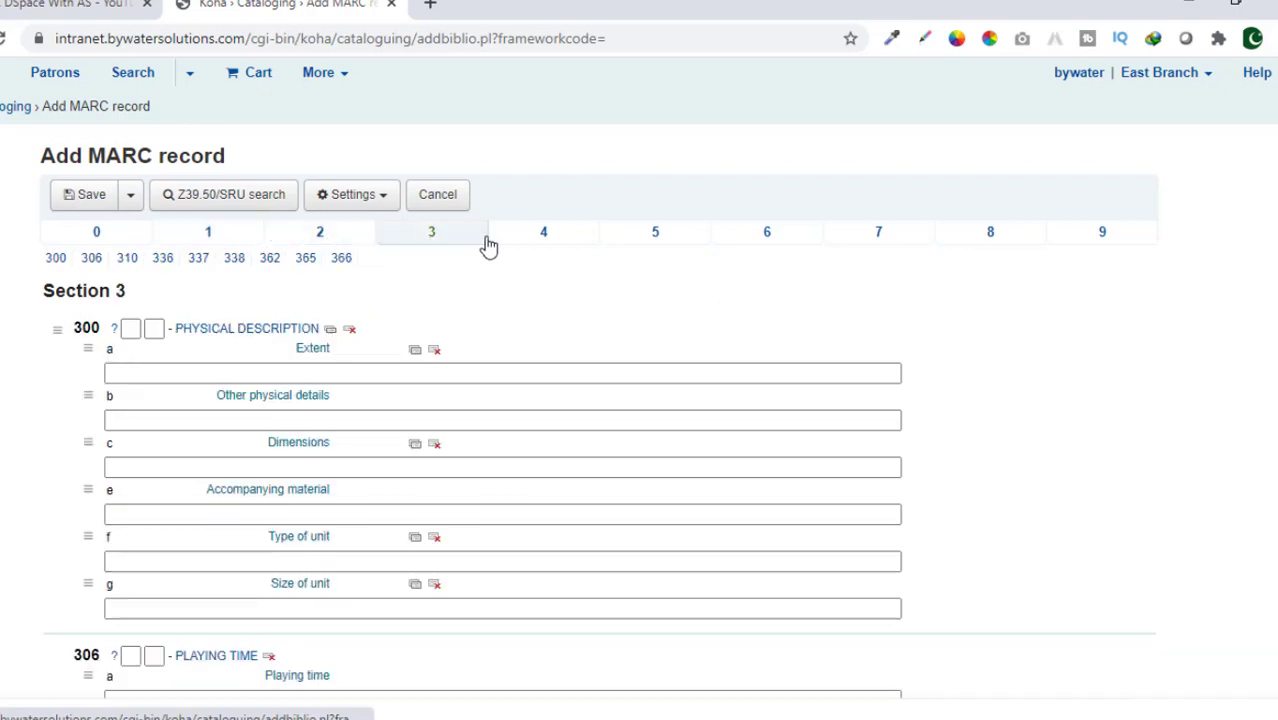
pyautogui.click(545, 246)
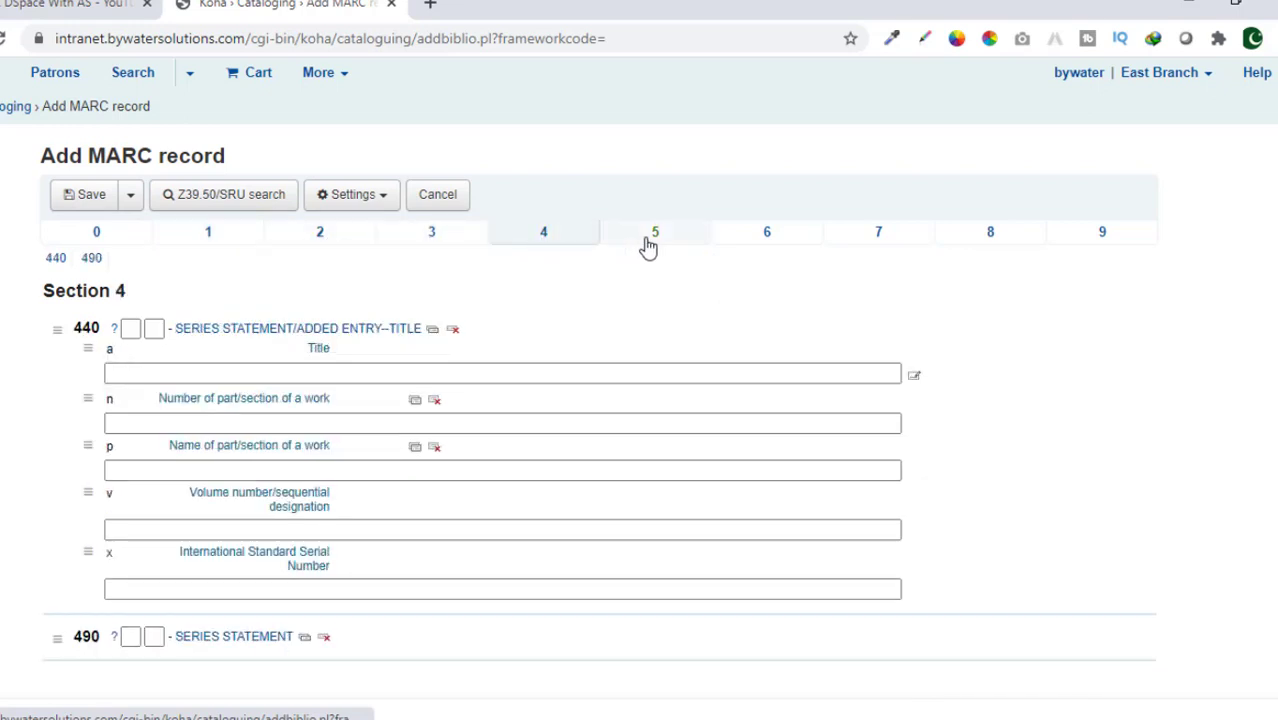
pyautogui.click(662, 245)
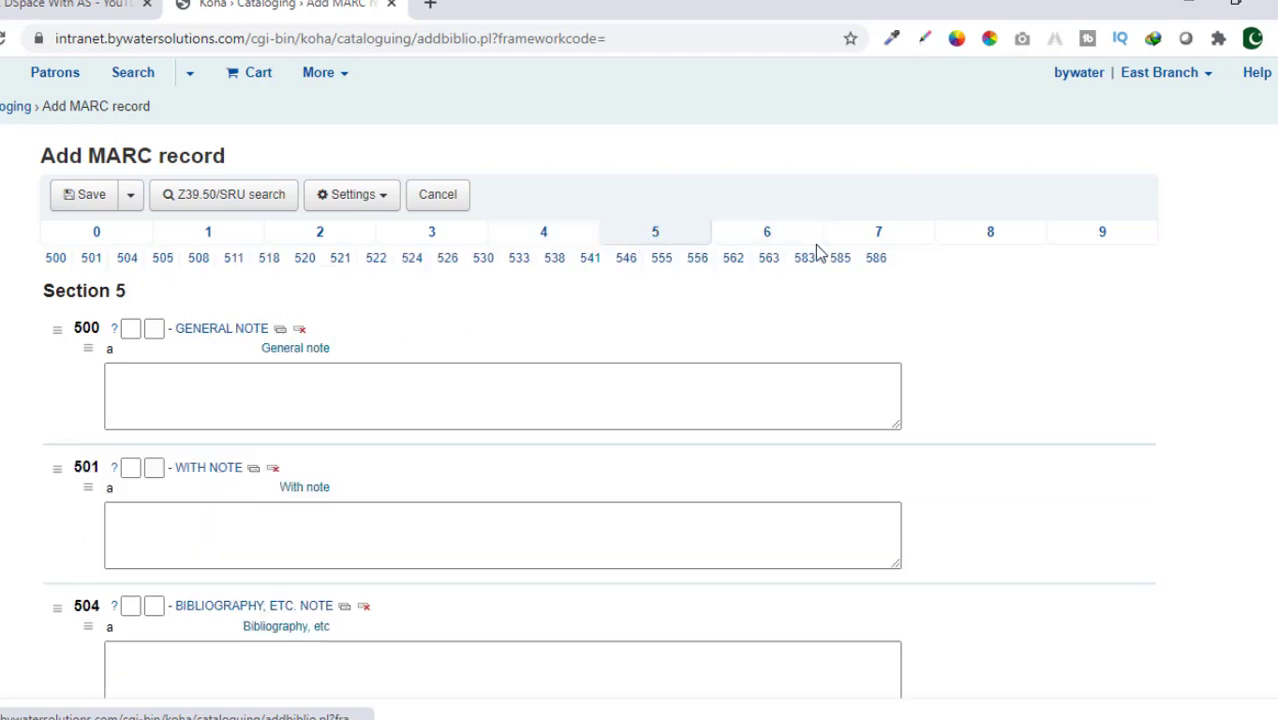
pyautogui.click(1105, 234)
pyautogui.click(100, 236)
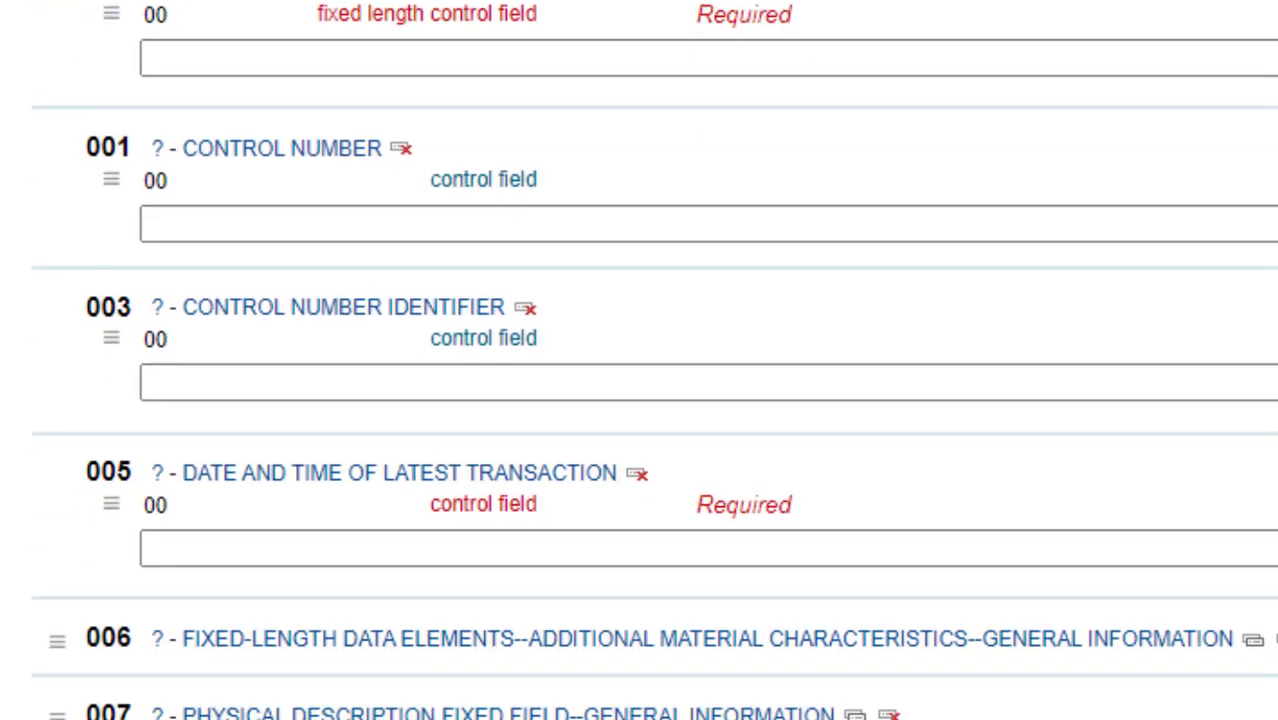
# Fill the section 0 control fields 000, 003, 005 and 008 with their automatic default values
pyautogui.click(753, 174)
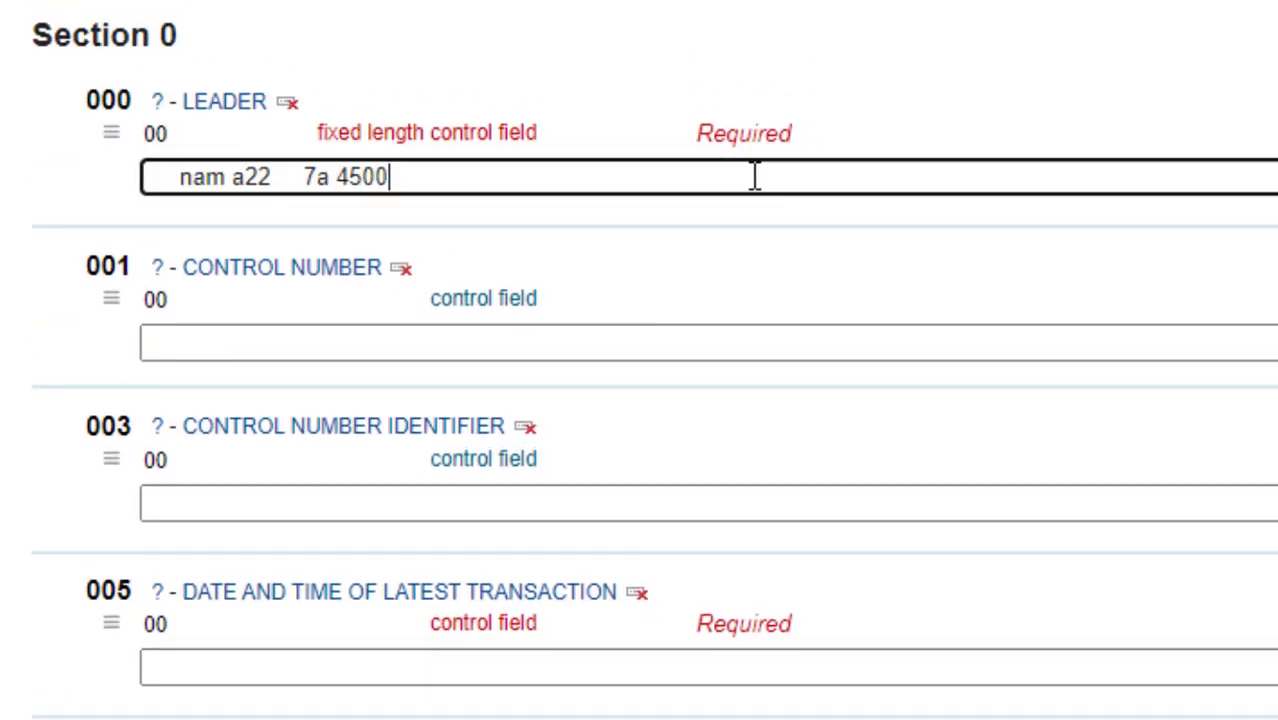
pyautogui.click(508, 512)
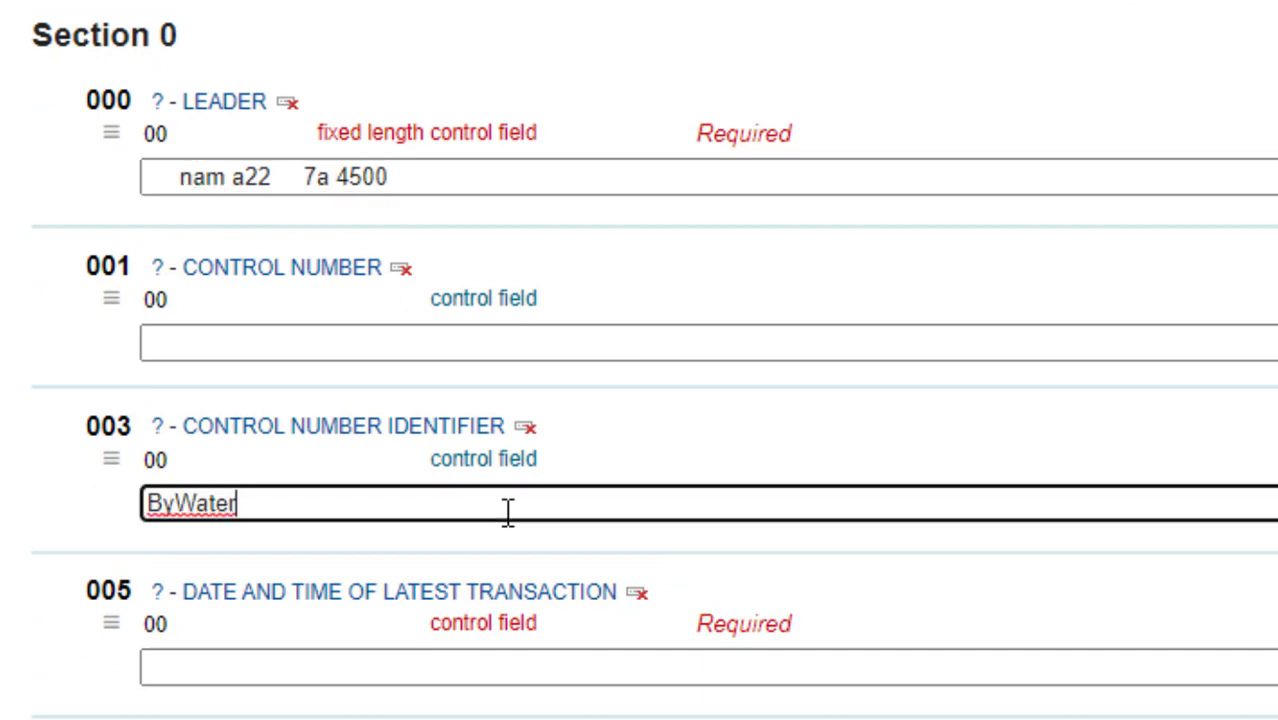
pyautogui.click(421, 677)
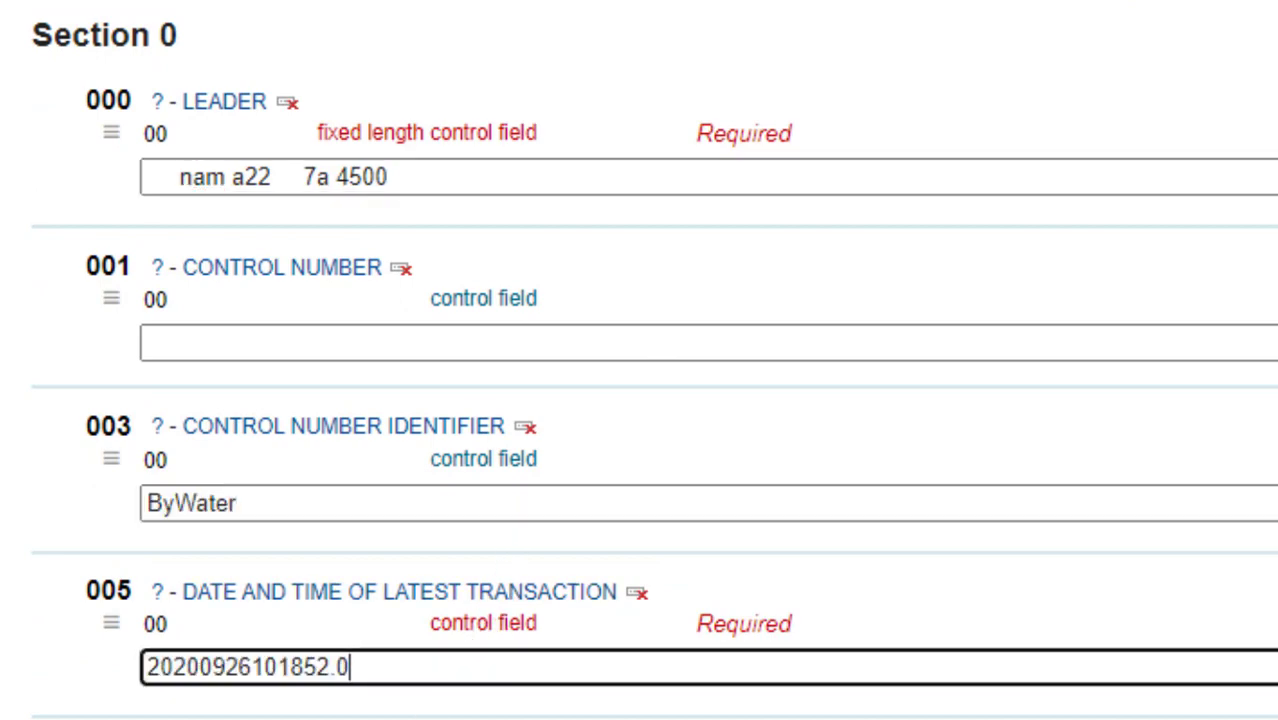
pyautogui.click(317, 560)
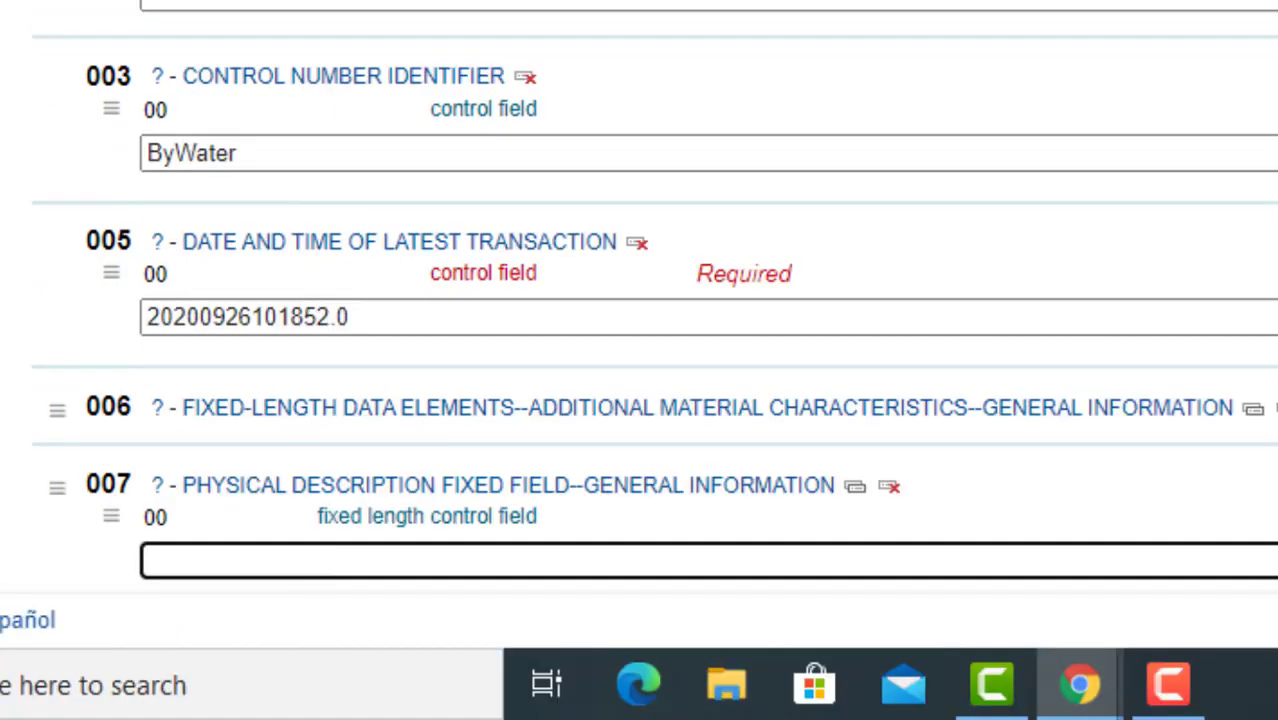
pyautogui.scroll(-5, 640, 300)
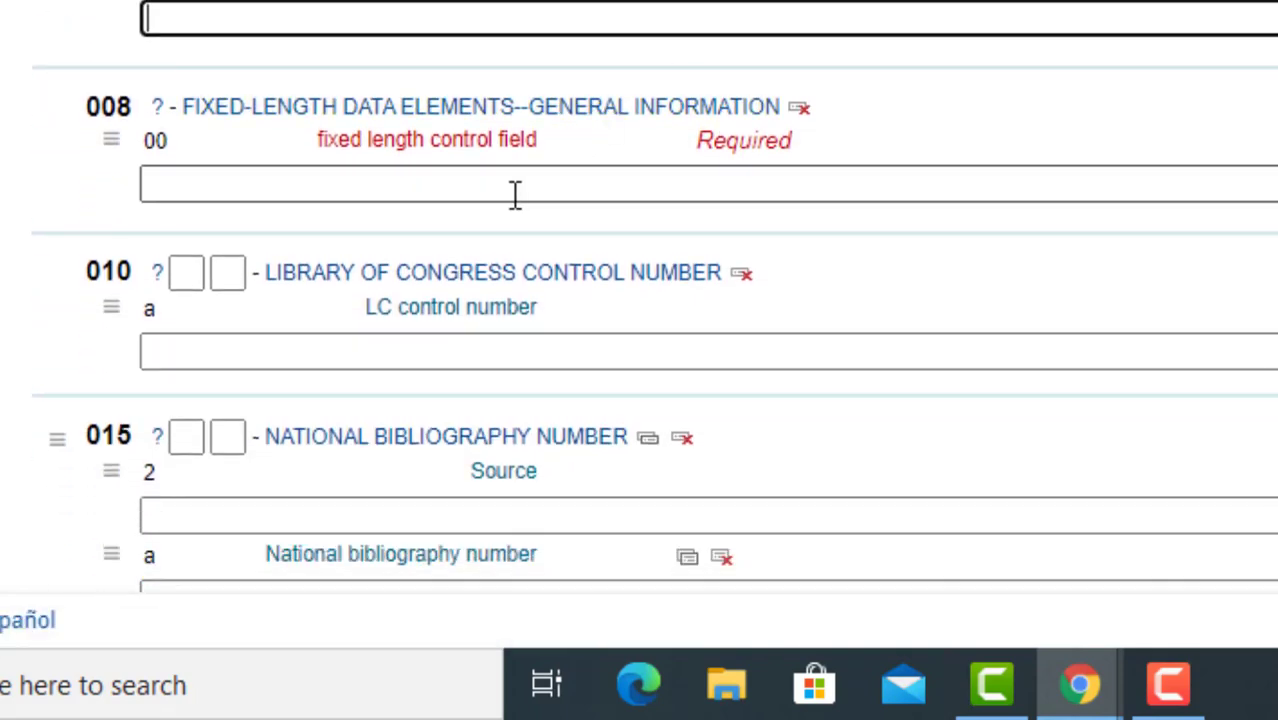
pyautogui.click(515, 195)
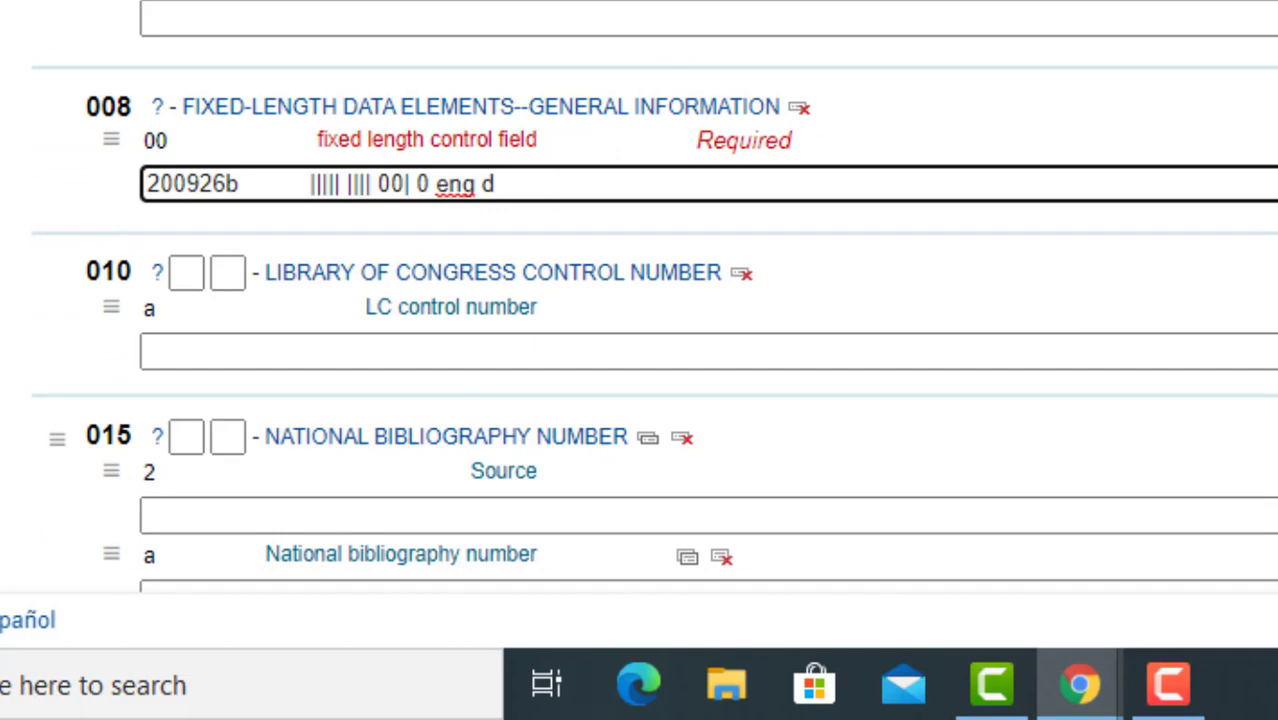
# Enter "Manual" as the required transcribing agency in field 040 subfield c
pyautogui.scroll(-8, 1034, 215)
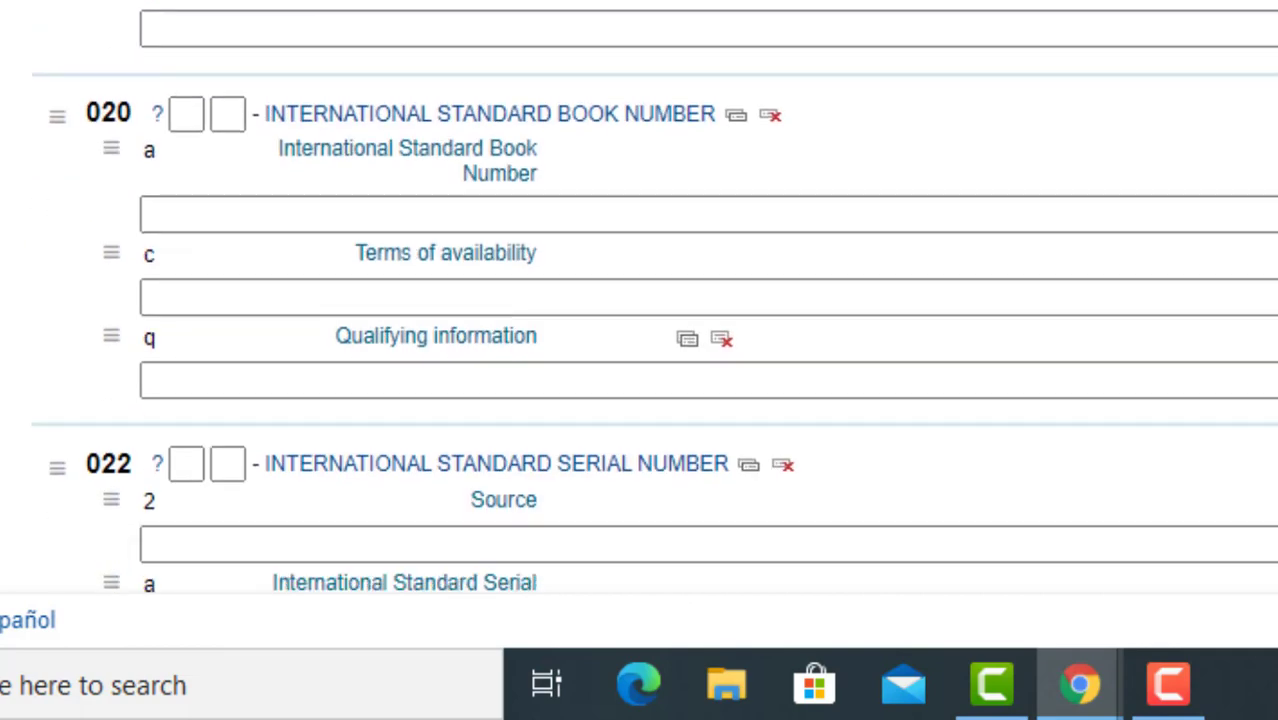
pyautogui.click(567, 219)
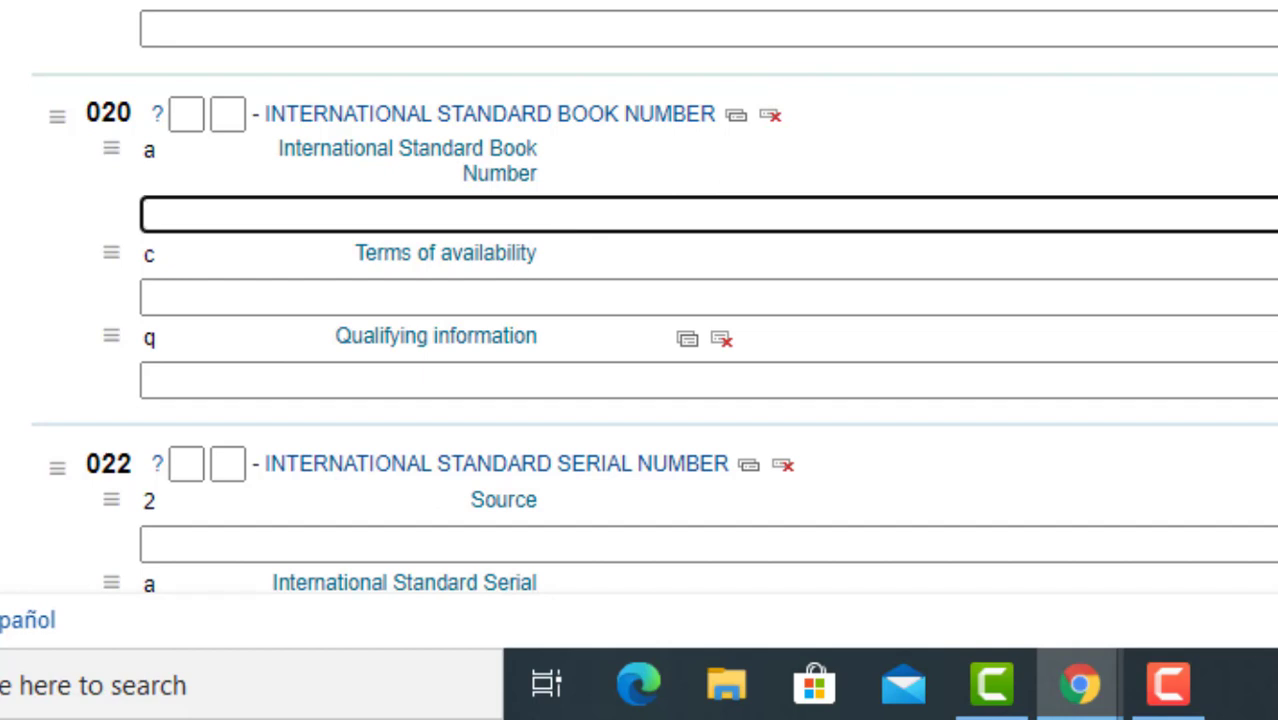
pyautogui.scroll(-3, 654, 296)
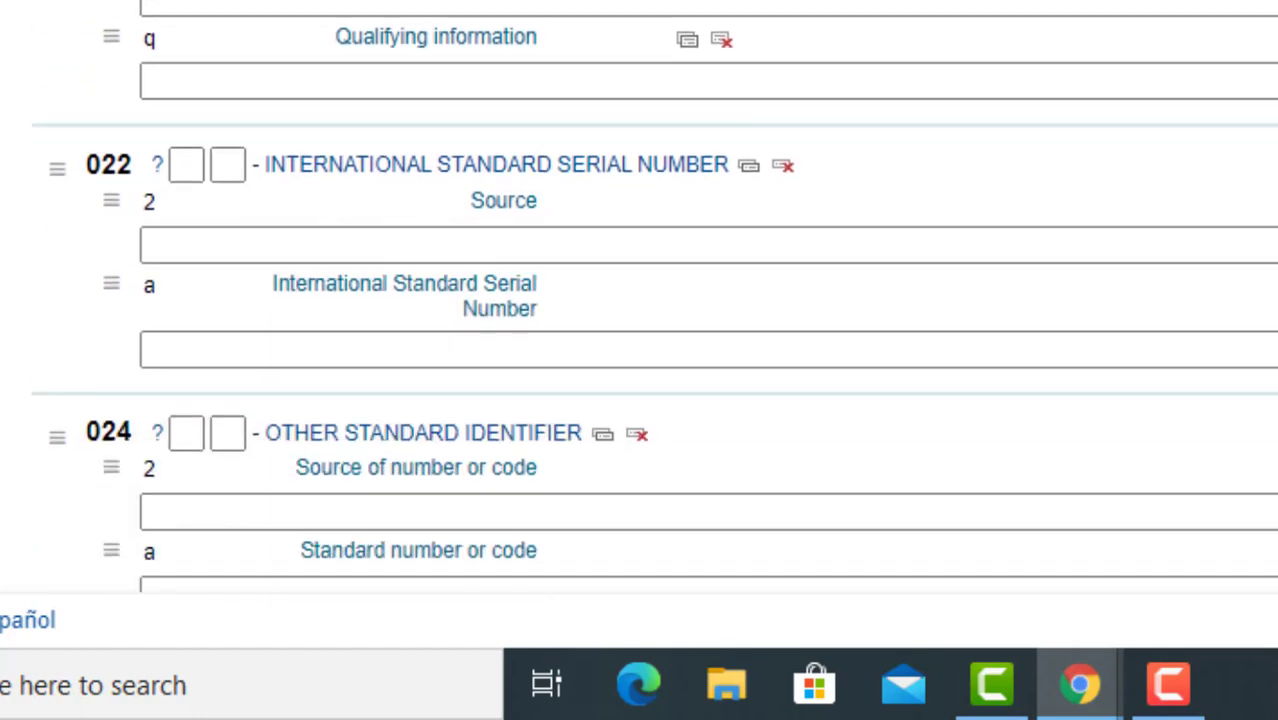
pyautogui.scroll(-2, 654, 296)
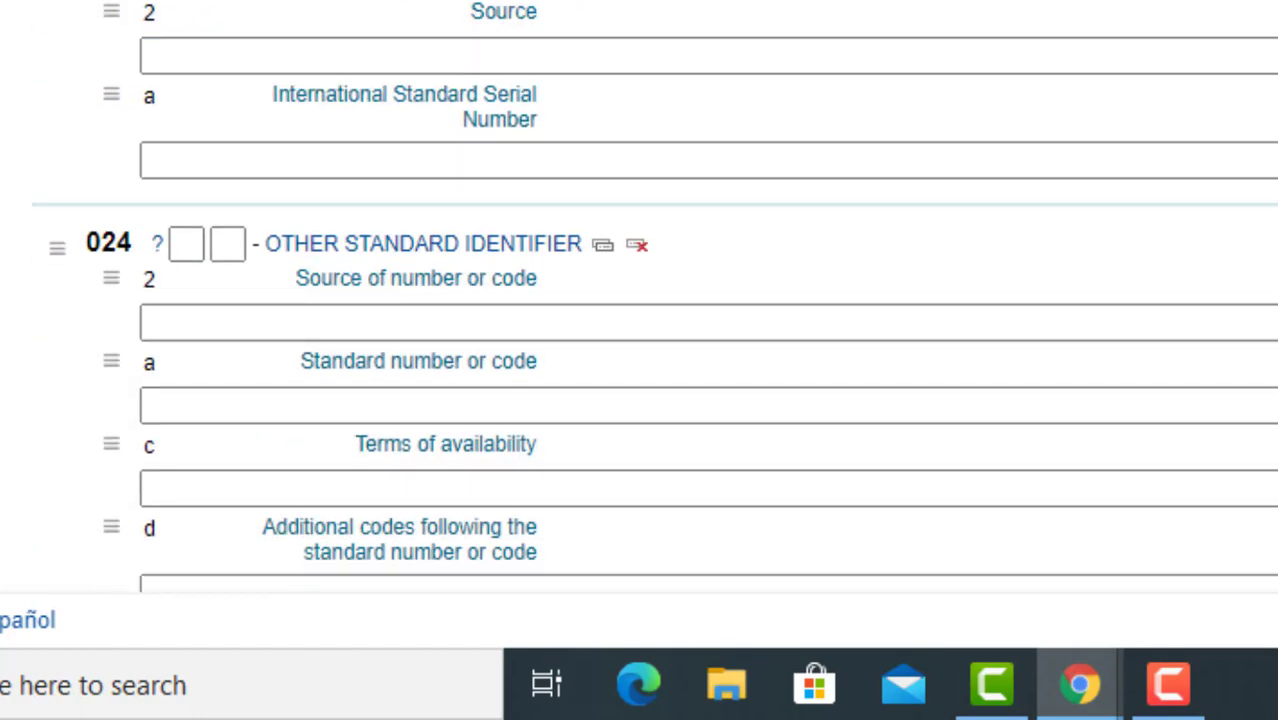
pyautogui.scroll(-4, 654, 296)
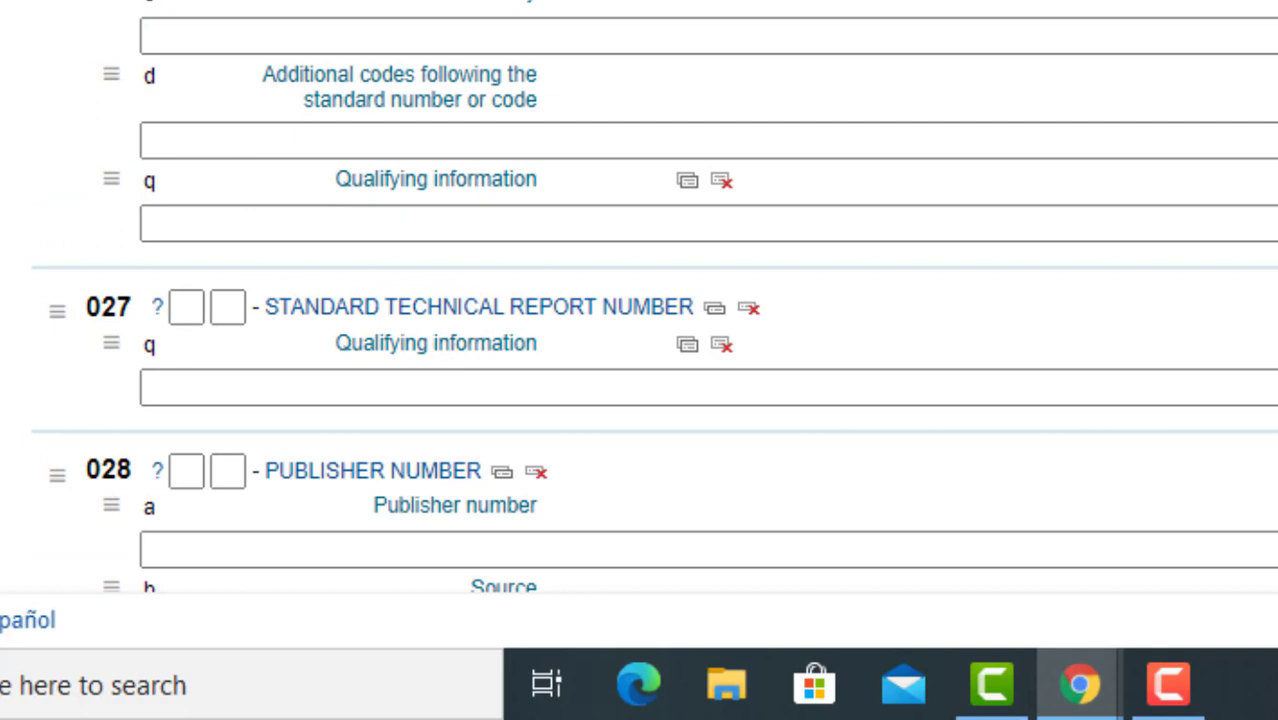
pyautogui.scroll(-4, 654, 296)
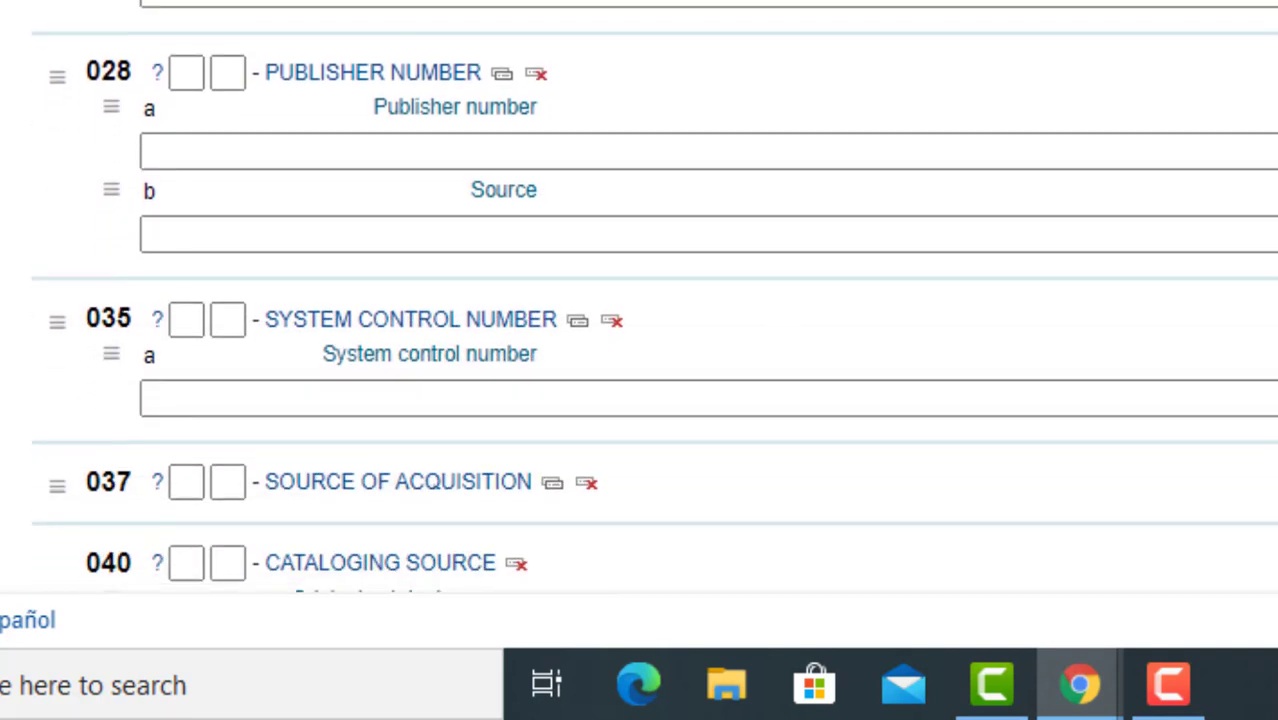
pyautogui.scroll(-6, 1095, 295)
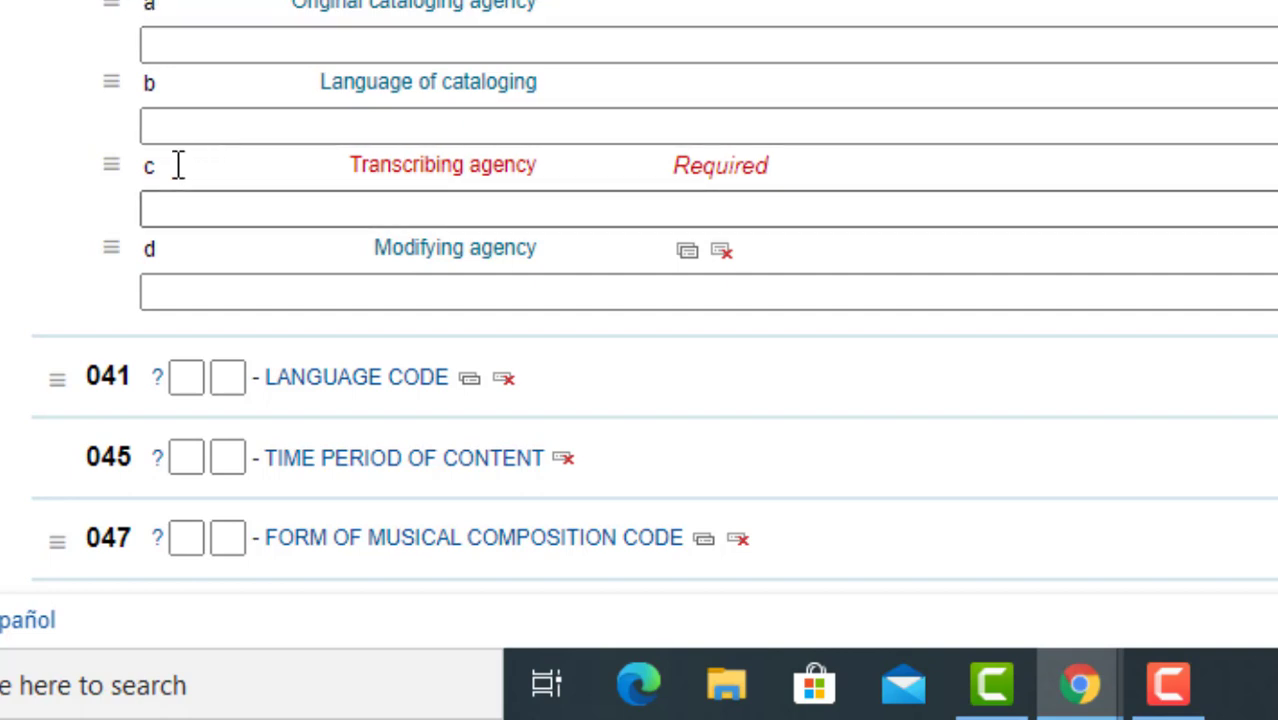
pyautogui.click(445, 209)
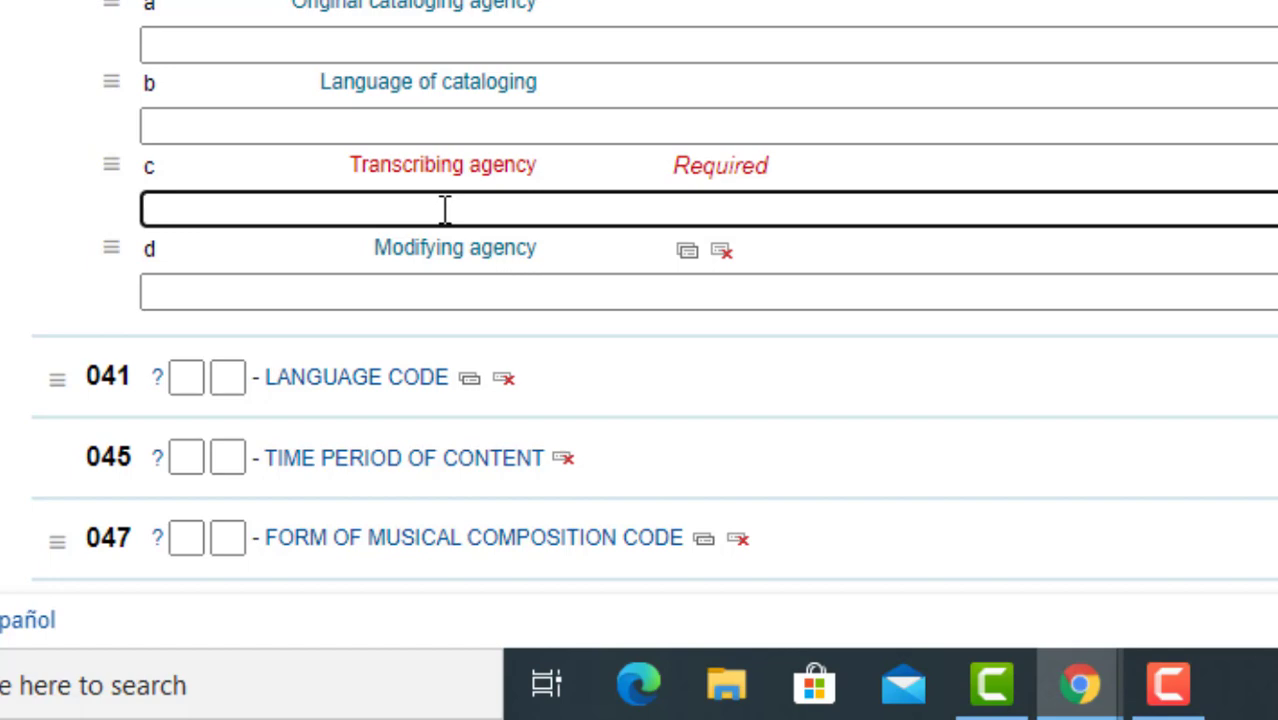
pyautogui.write('h')
pyautogui.press('BackSpace')
pyautogui.write('Manual')
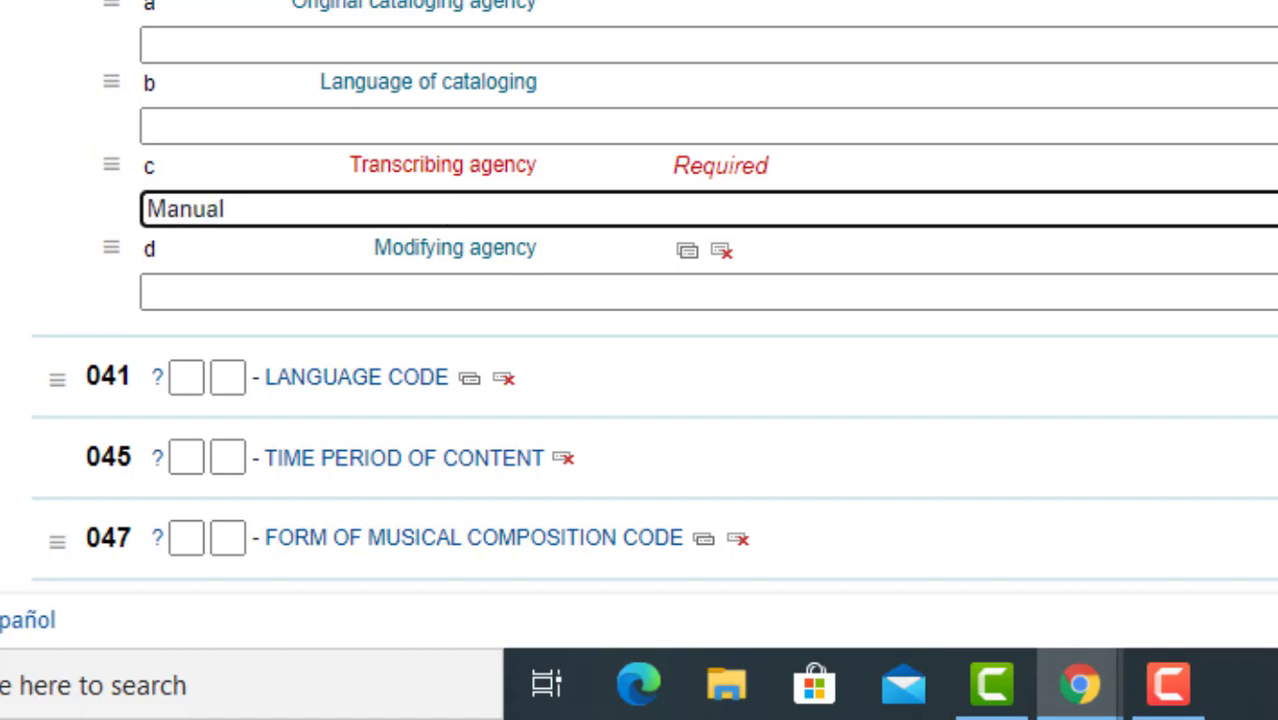
# In field 082, set the Dewey edition number to 23 and the classification number to 297, and go to the item number
pyautogui.scroll(-3, 640, 300)
pyautogui.scroll(-3, 640, 300)
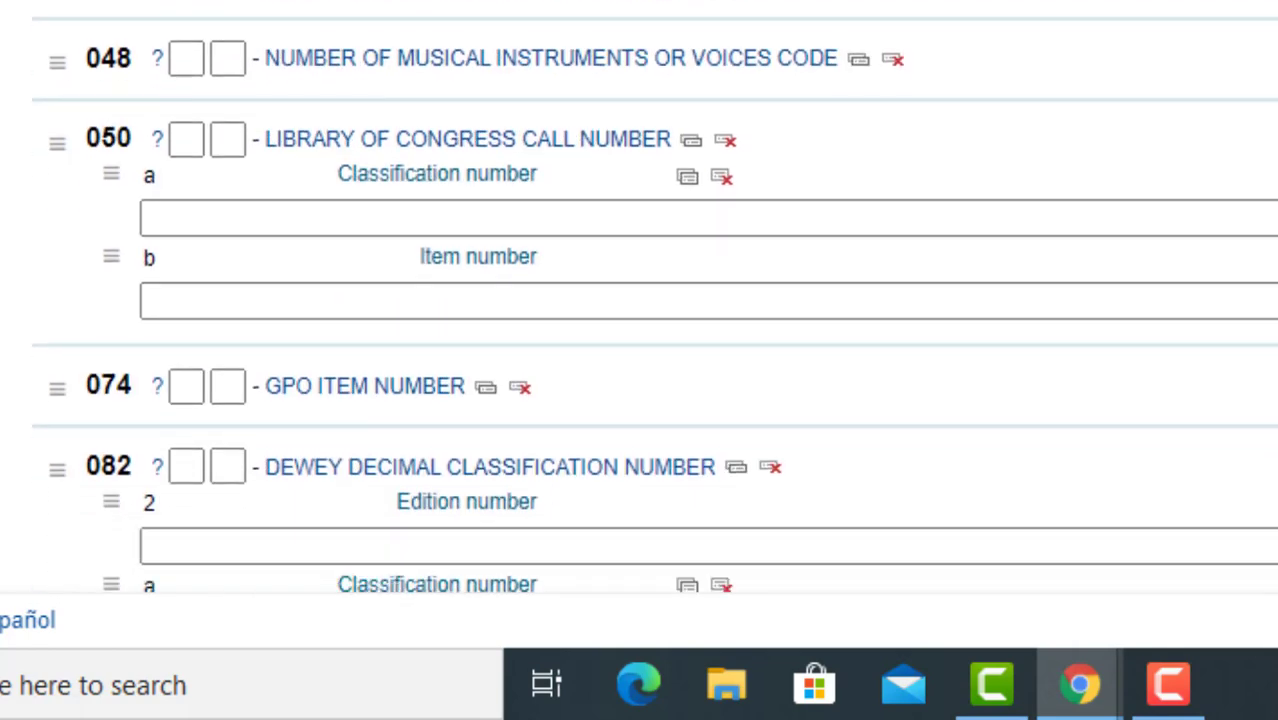
pyautogui.scroll(-3, 640, 300)
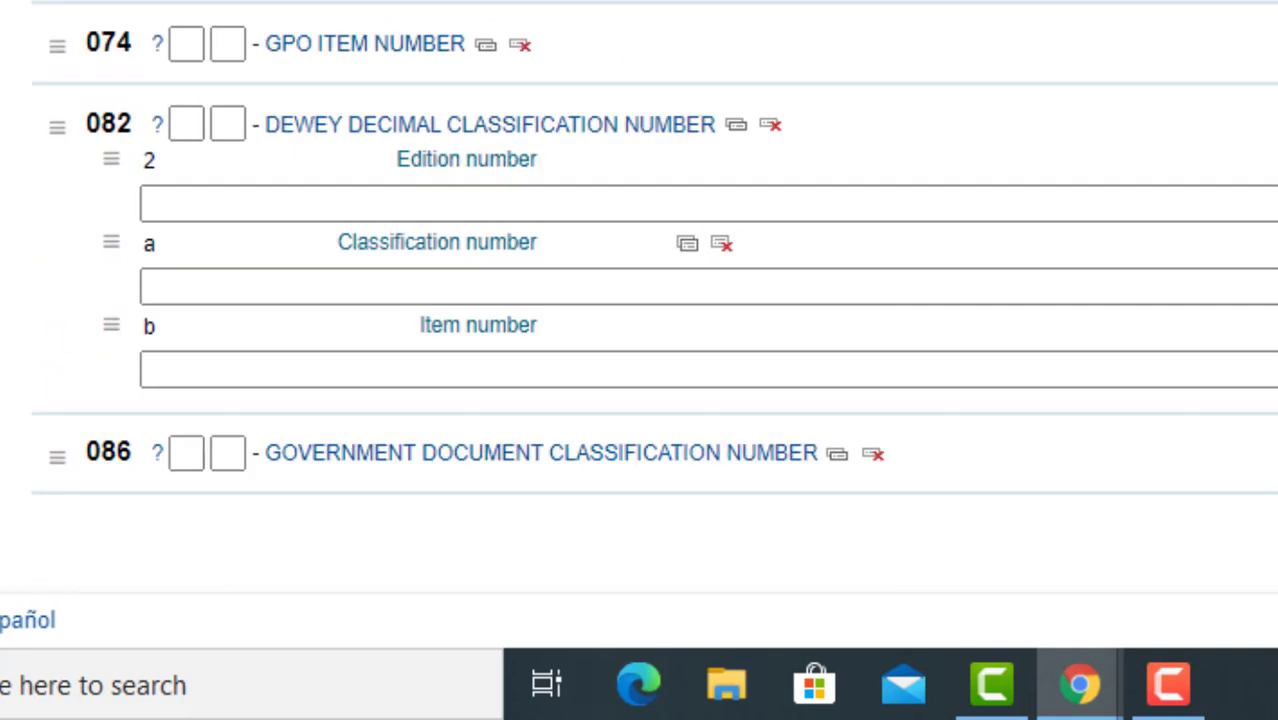
pyautogui.click(367, 197)
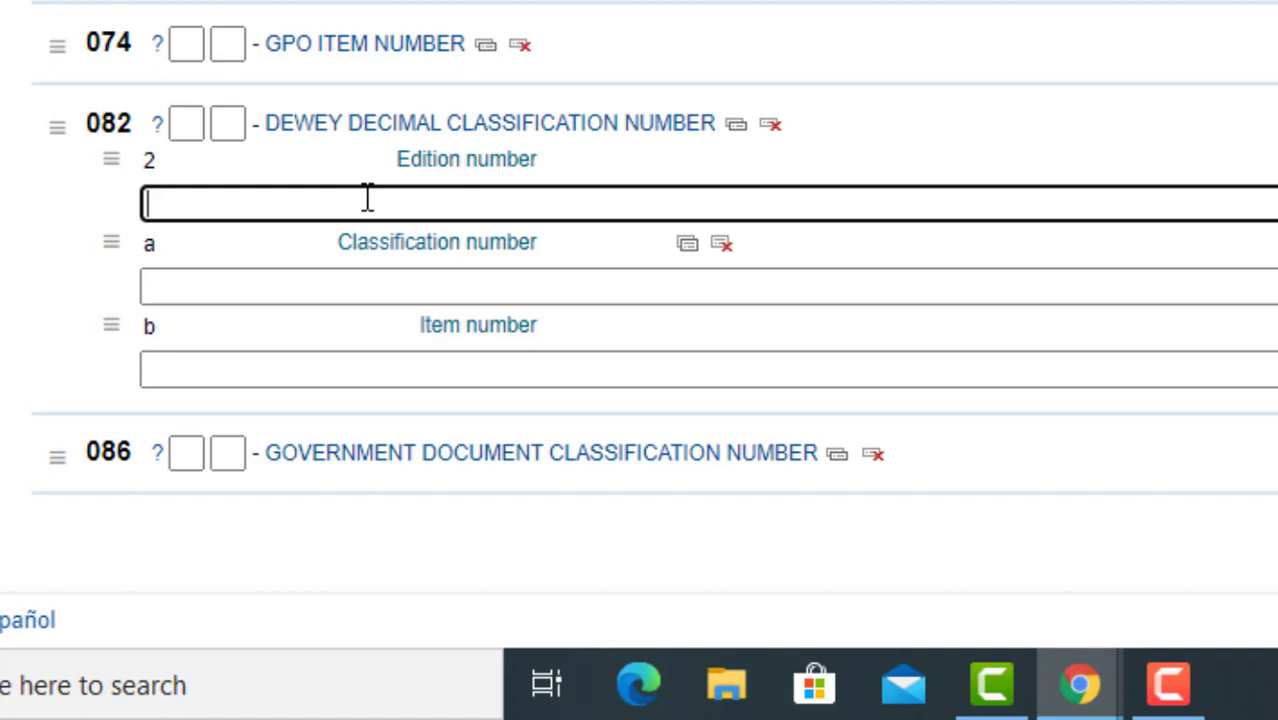
pyautogui.write('23')
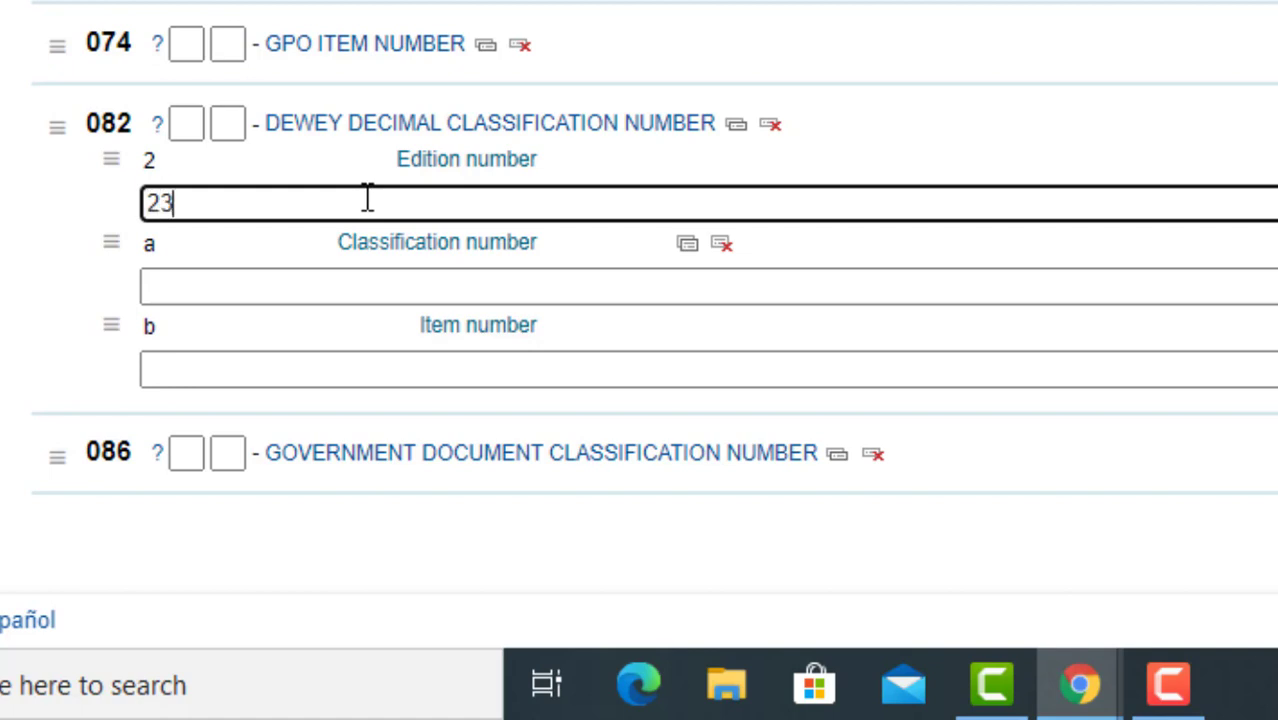
pyautogui.click(358, 287)
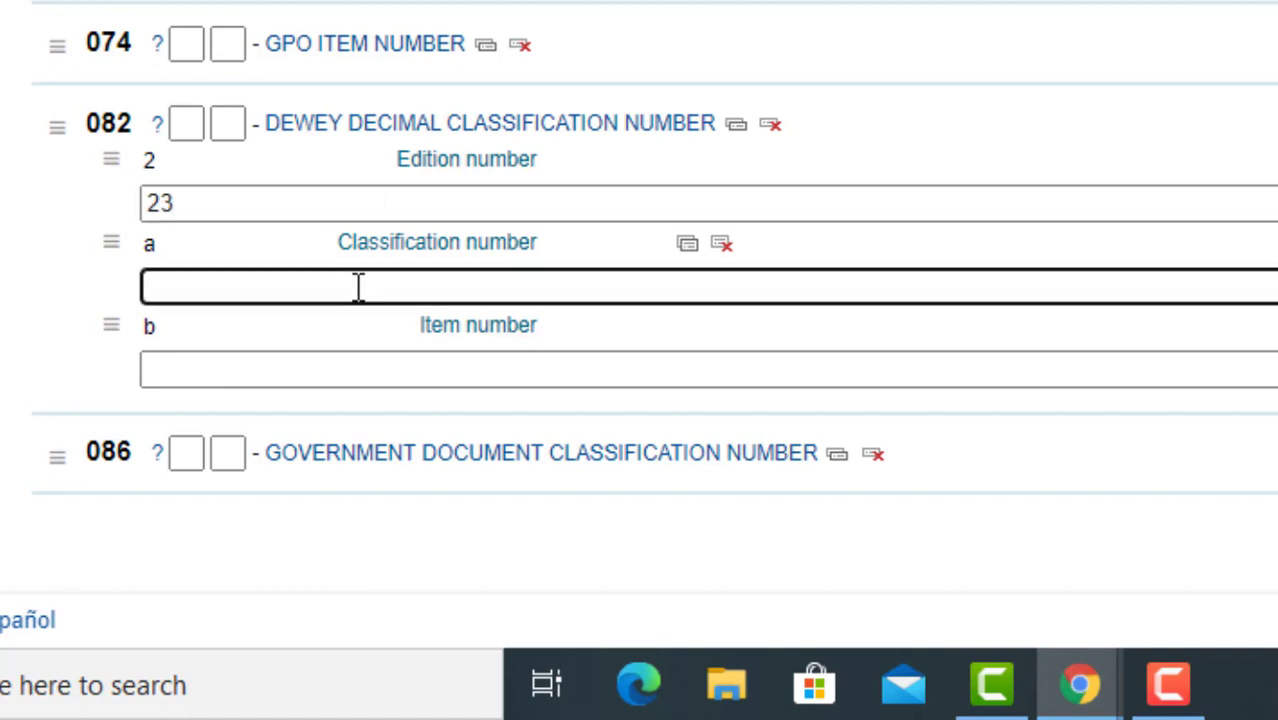
pyautogui.write('297')
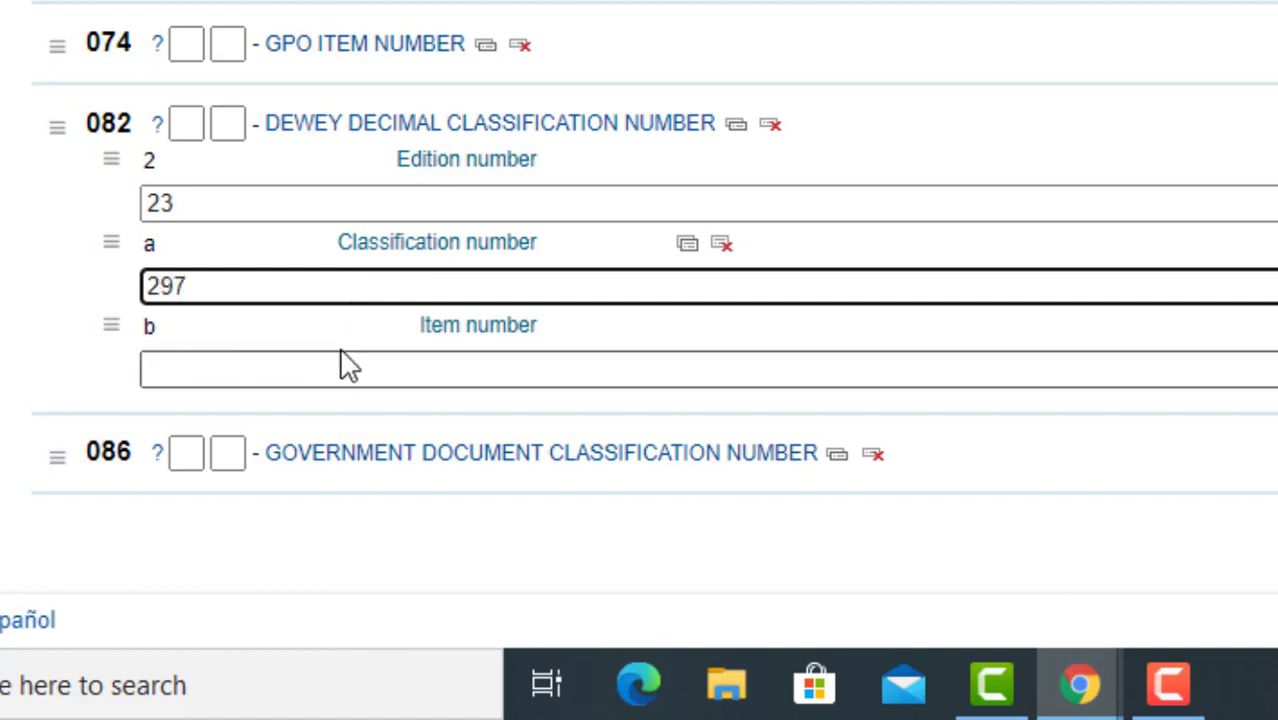
pyautogui.click(298, 378)
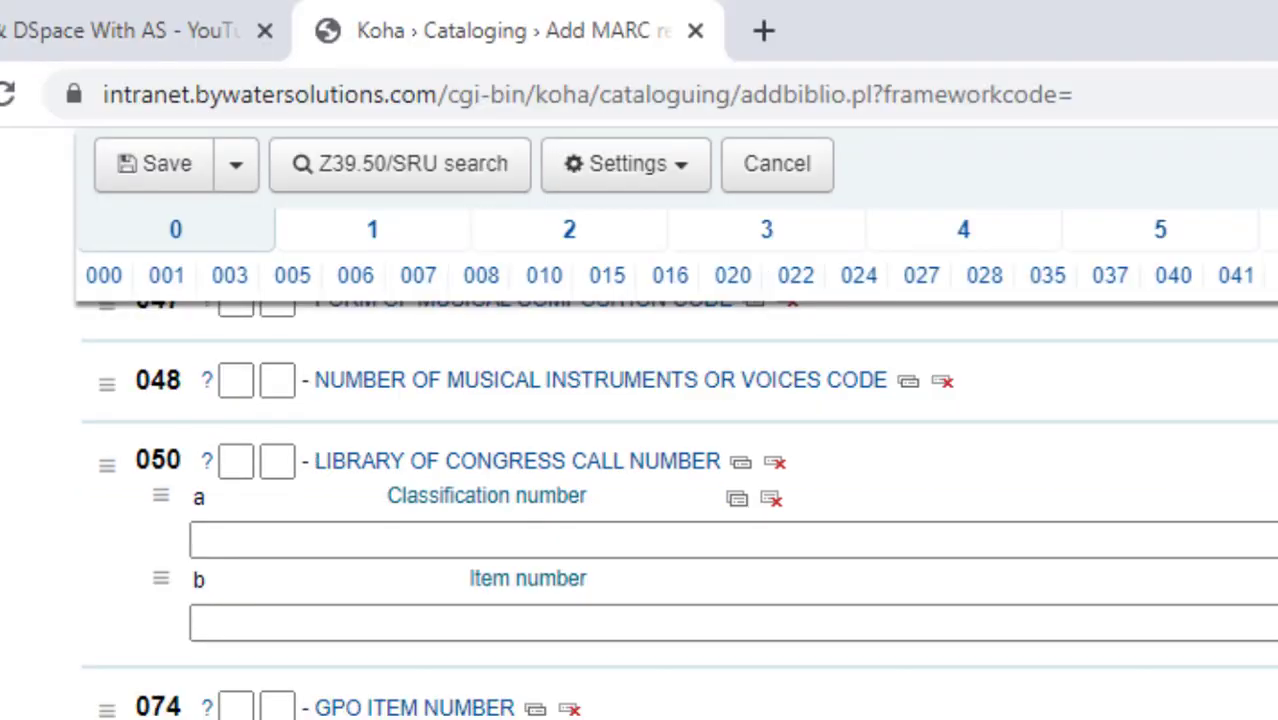
# Examine field 100 in section 1, the main entry for personal name, with its relator code and personal name subfields
pyautogui.scroll(10, 157, 534)
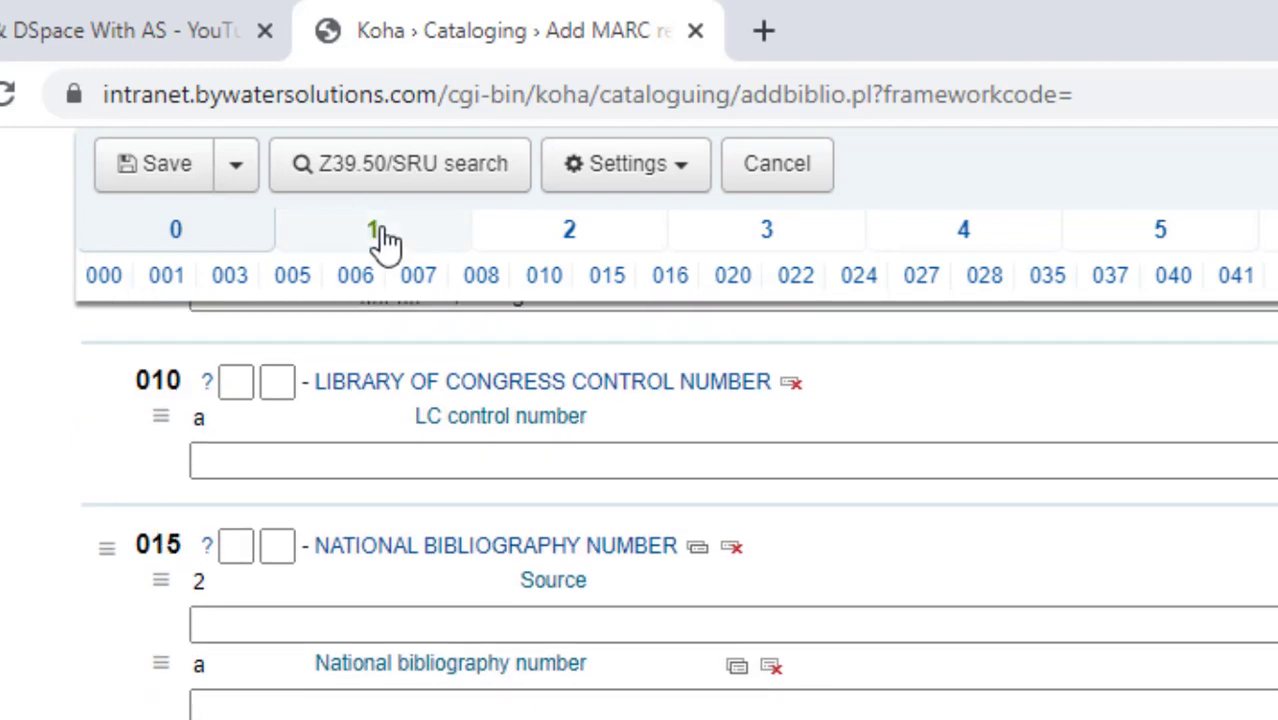
pyautogui.click(380, 237)
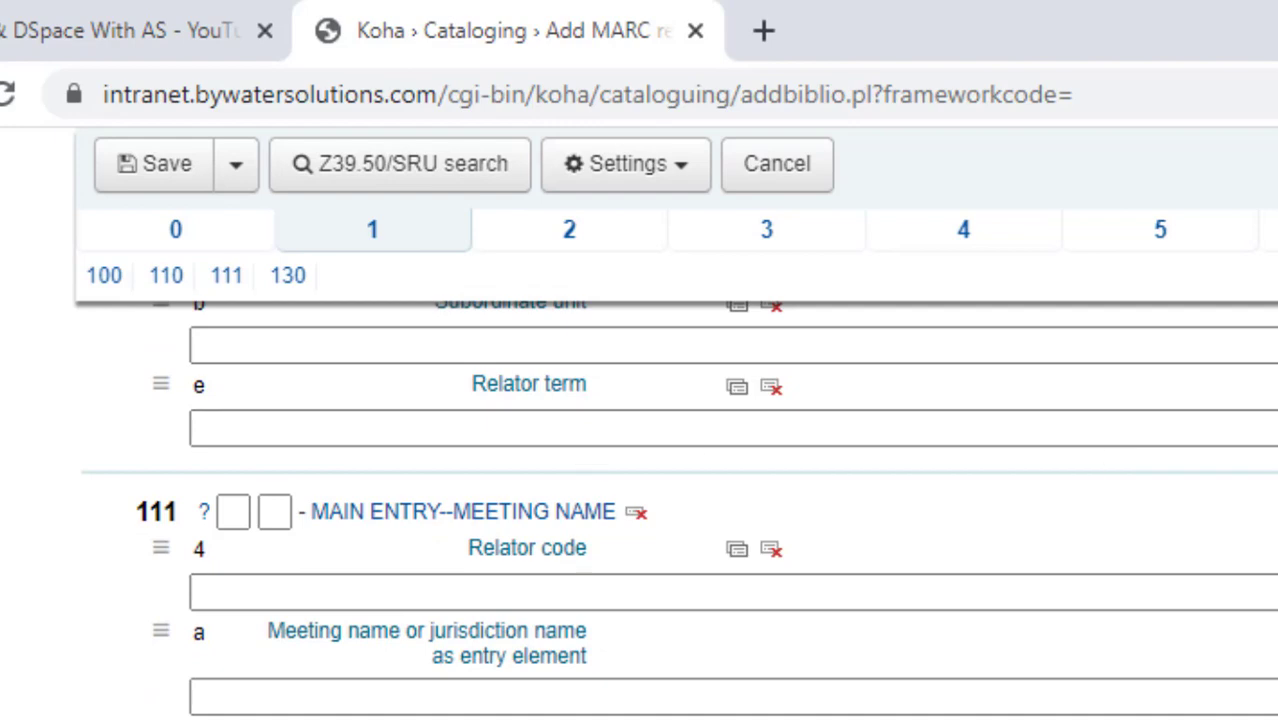
pyautogui.scroll(6, 845, 568)
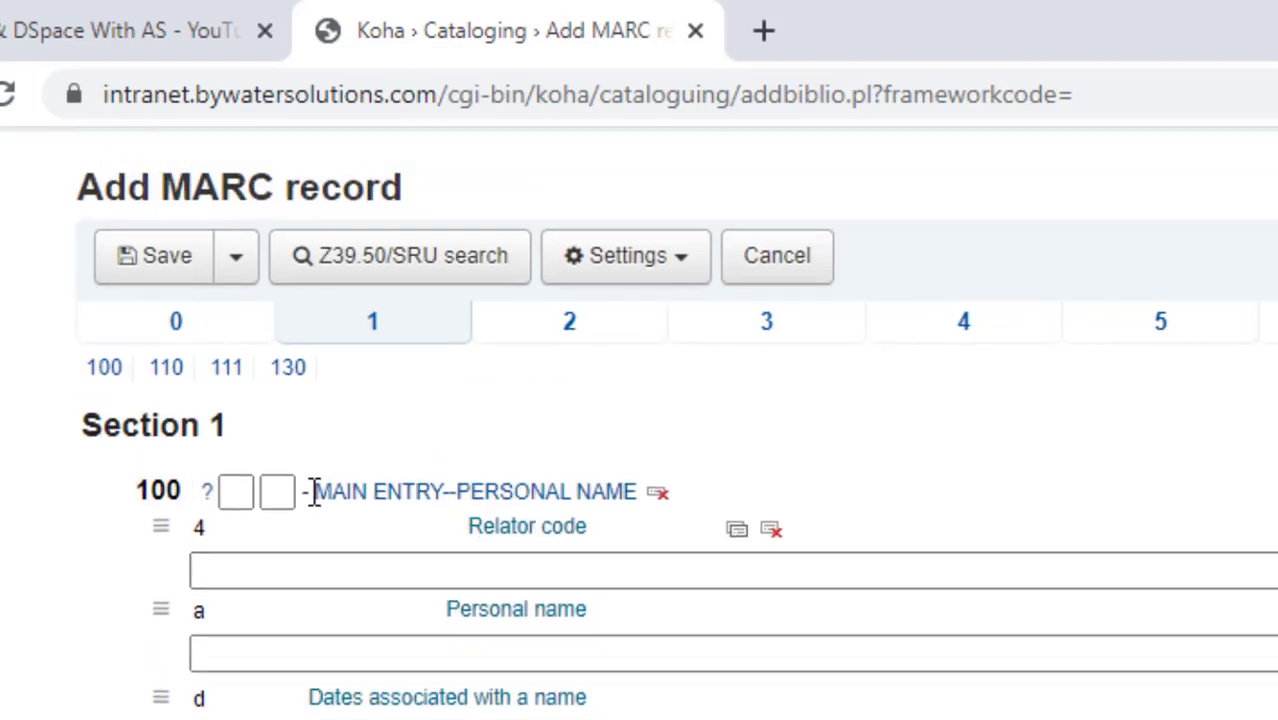
pyautogui.moveTo(312, 491); pyautogui.dragTo(628, 490)
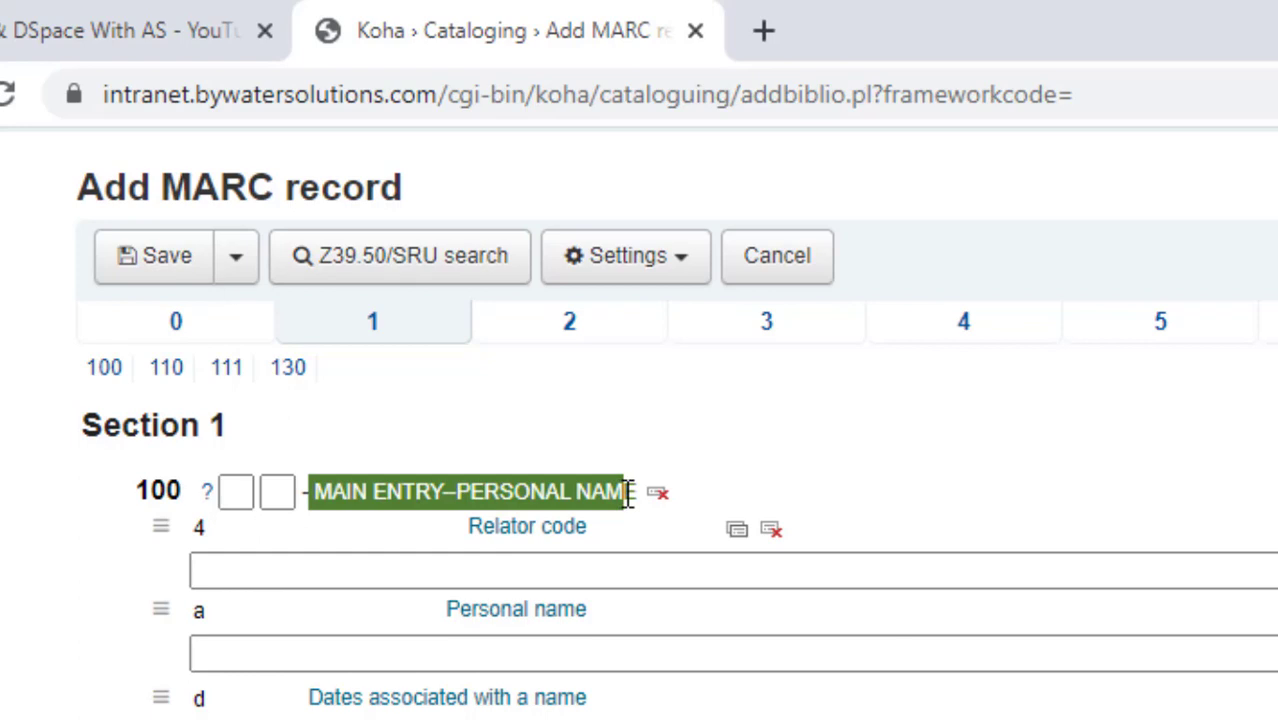
pyautogui.click(537, 567)
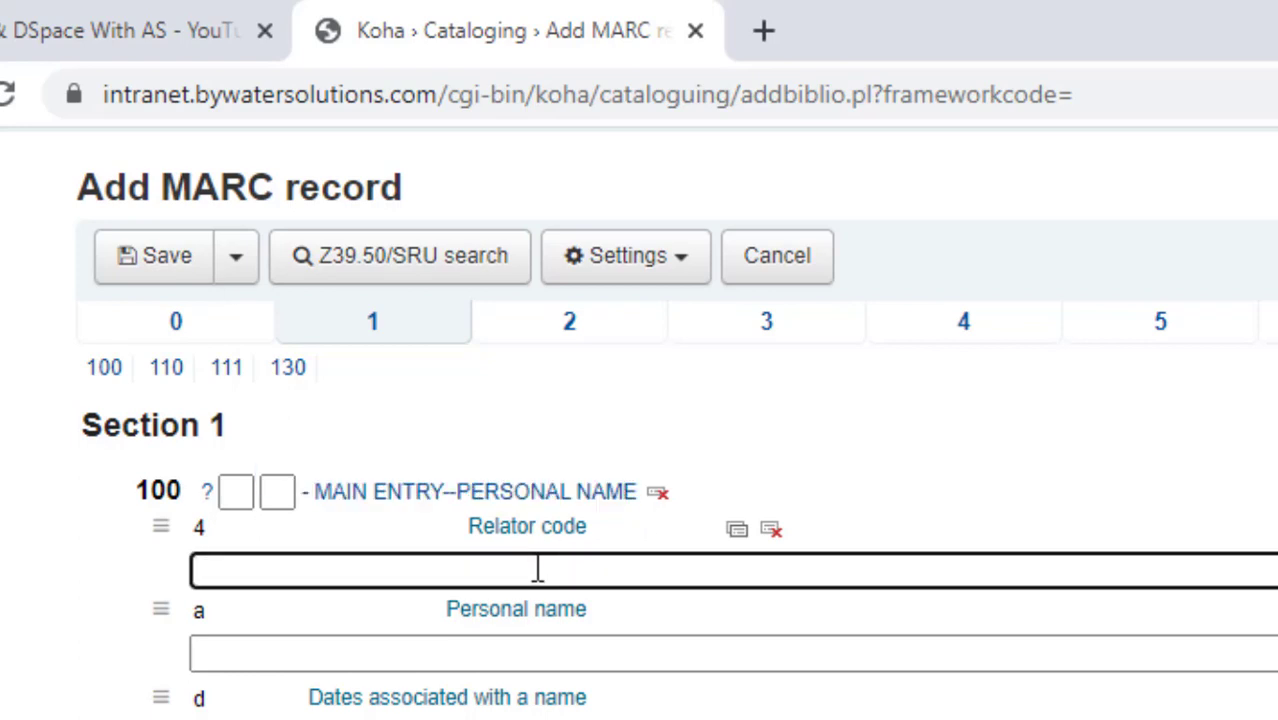
pyautogui.click(525, 652)
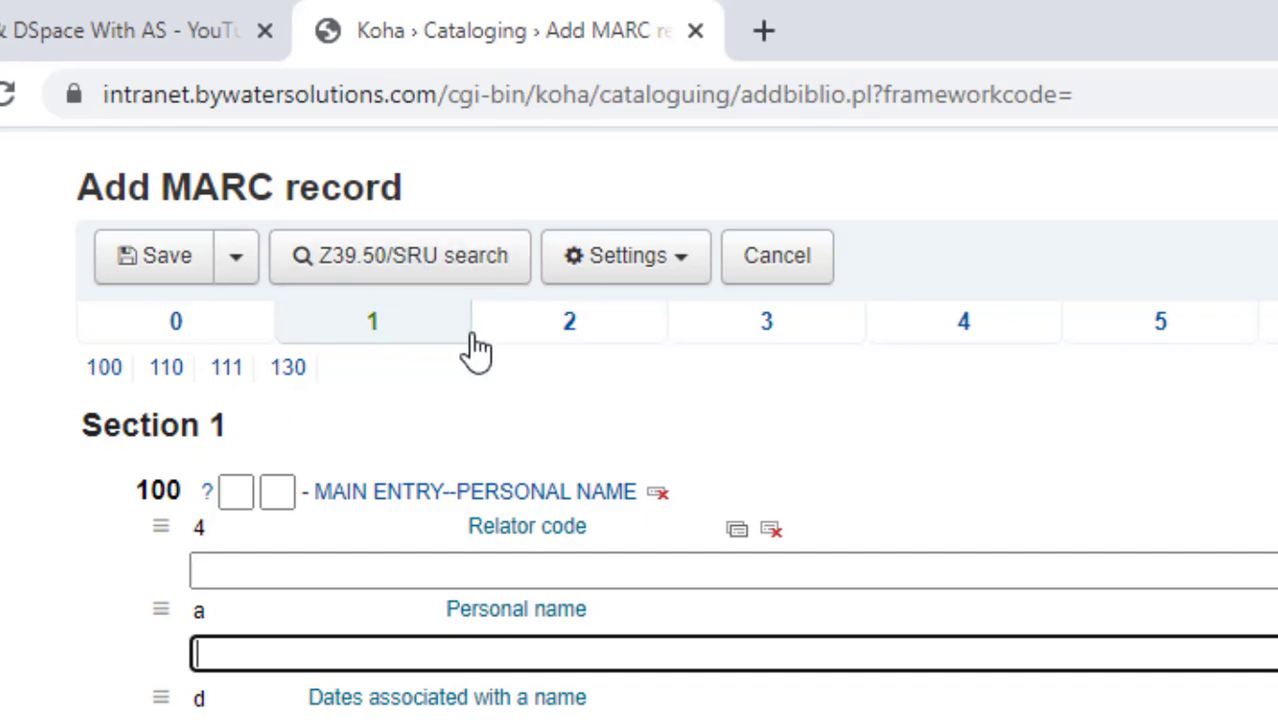
# In section 2, enter "Islam" as the required title in field 245 subfield a, and go to the statement of responsibility
pyautogui.click(617, 342)
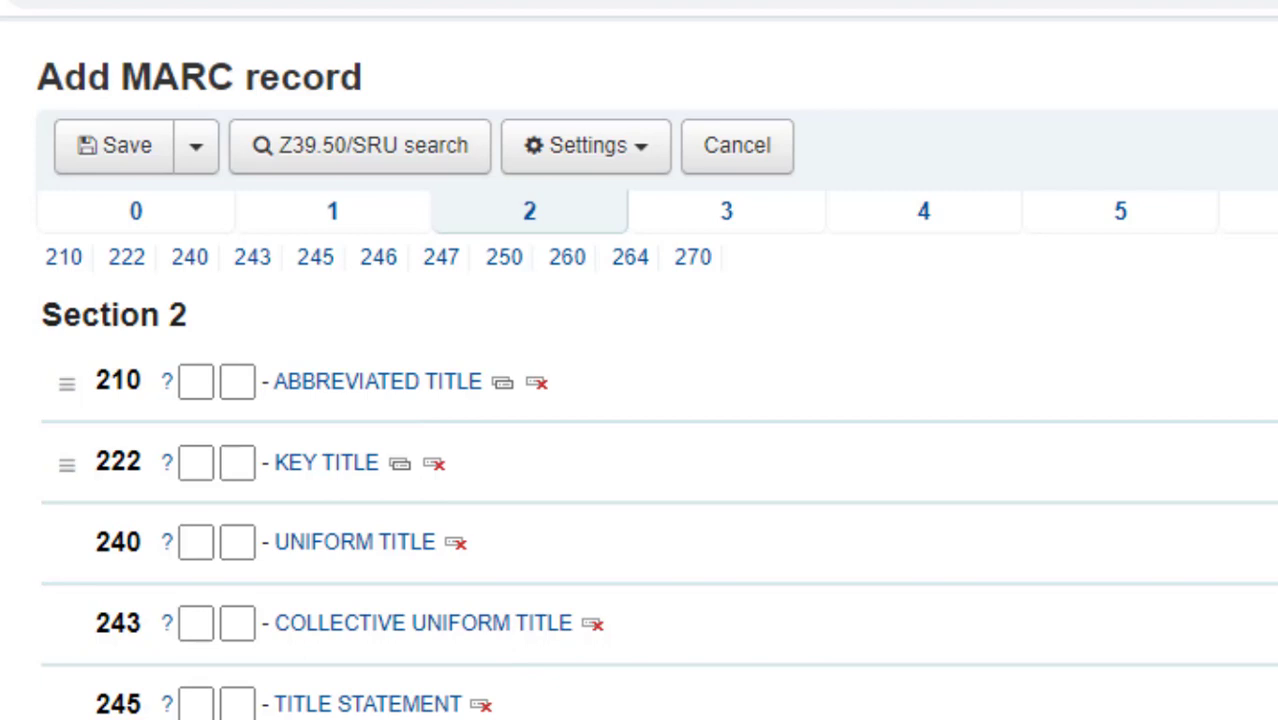
pyautogui.scroll(-3, 468, 516)
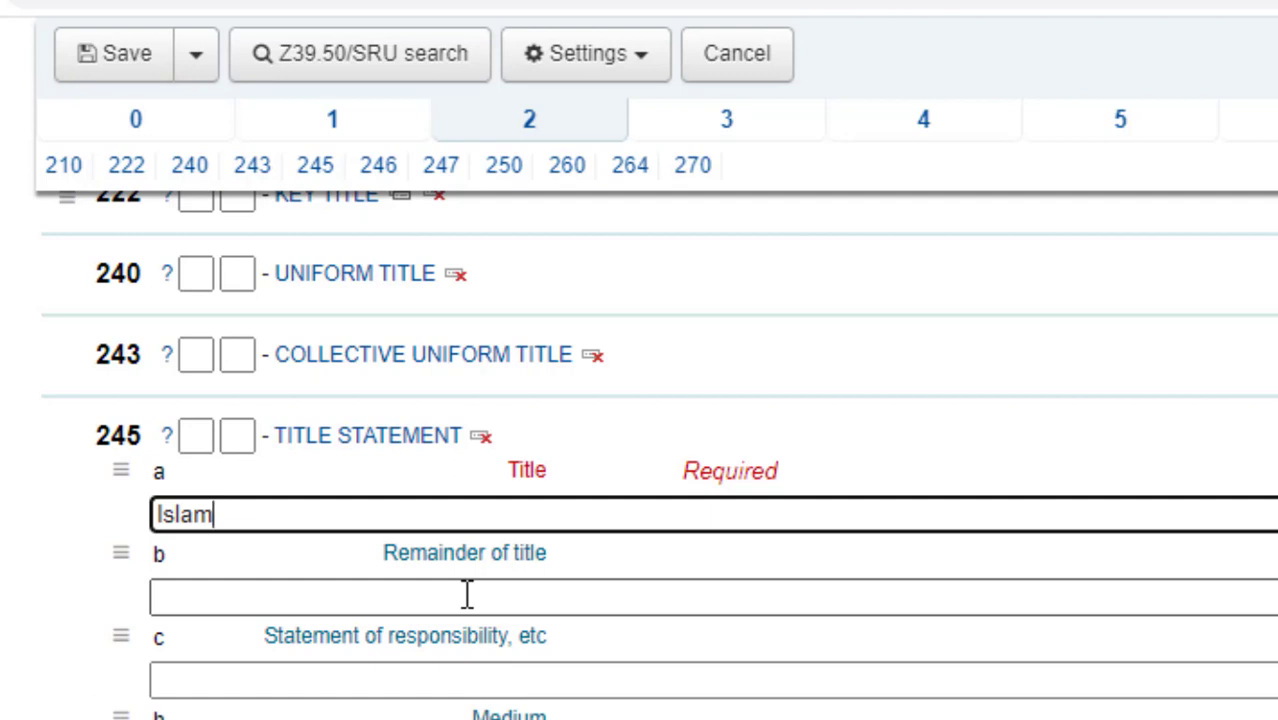
pyautogui.click(437, 688)
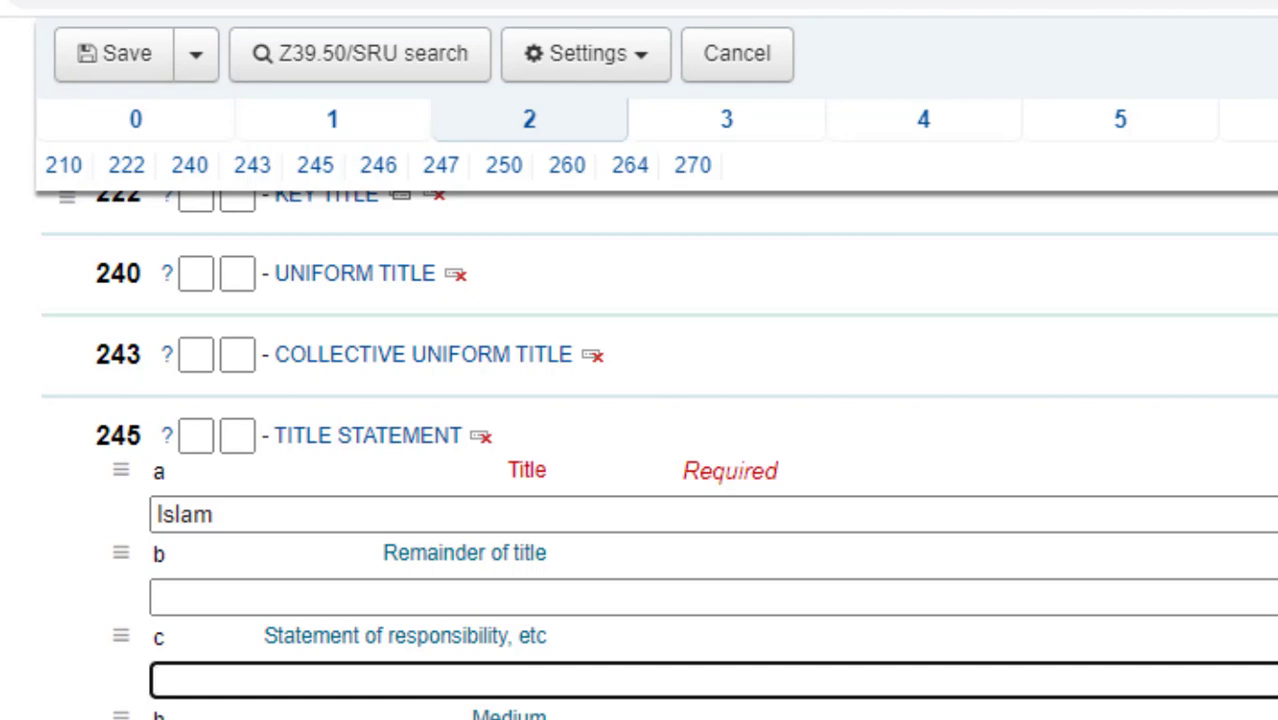
# Look through the edition and publication fields of section 2 and the opening fields of sections 3, 4 and 5
pyautogui.scroll(-5, 658, 455)
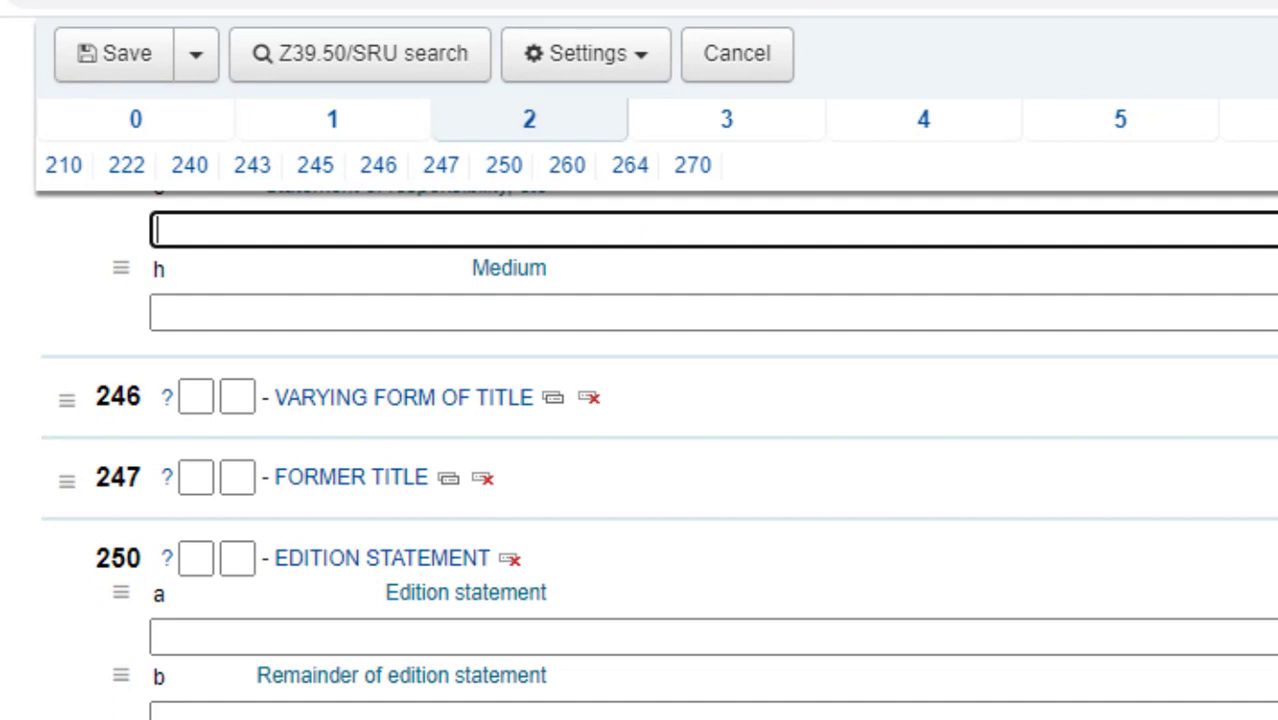
pyautogui.scroll(-1, 658, 455)
pyautogui.scroll(-1, 658, 455)
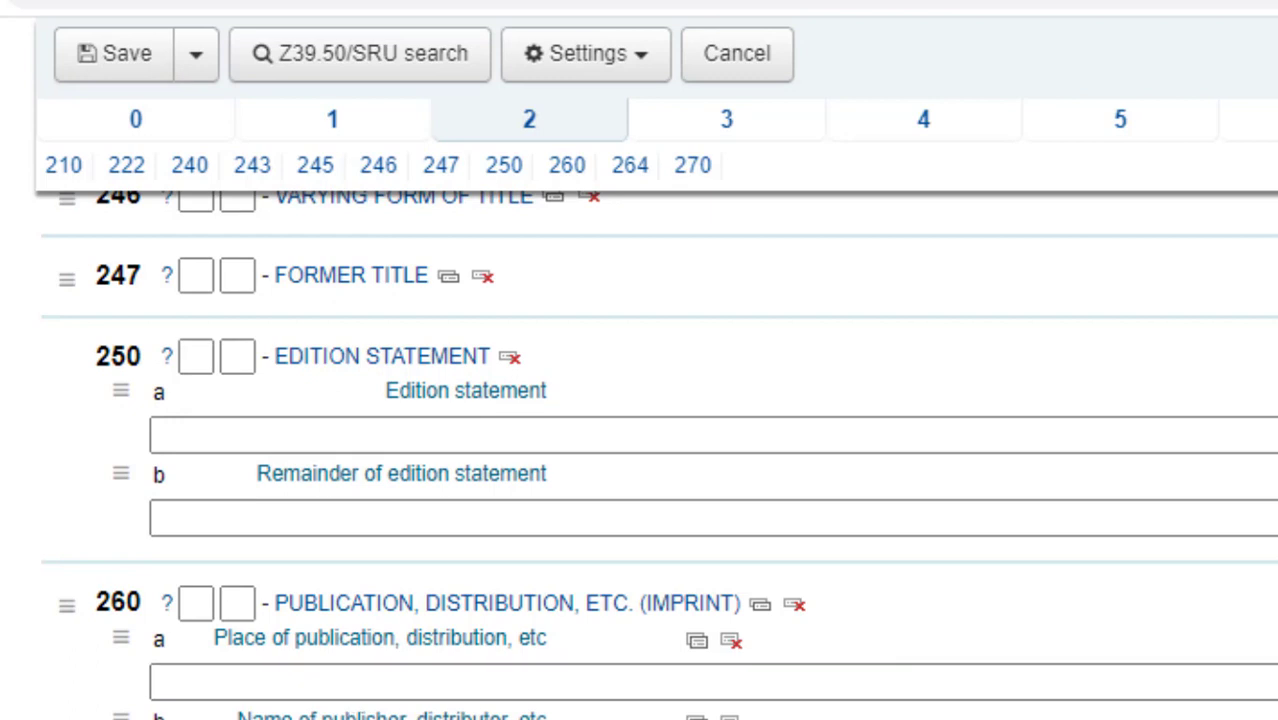
pyautogui.scroll(-7, 658, 455)
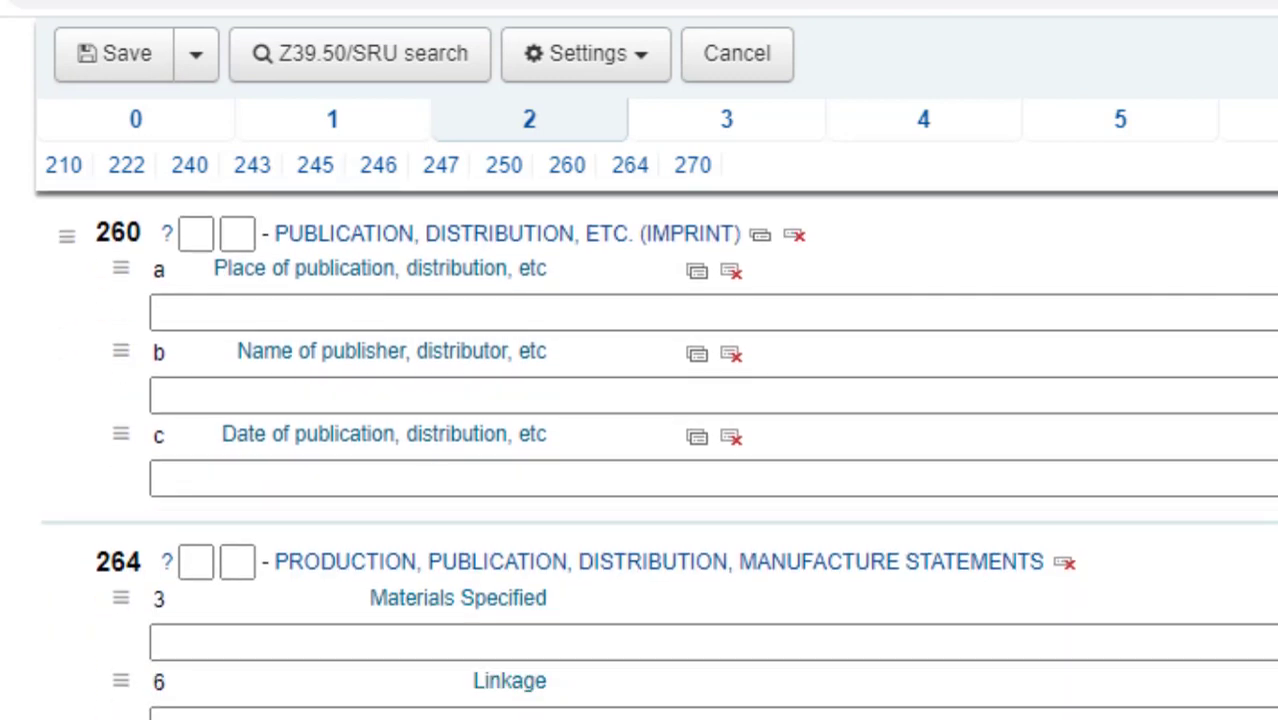
pyautogui.scroll(7, 658, 455)
pyautogui.scroll(5, 658, 455)
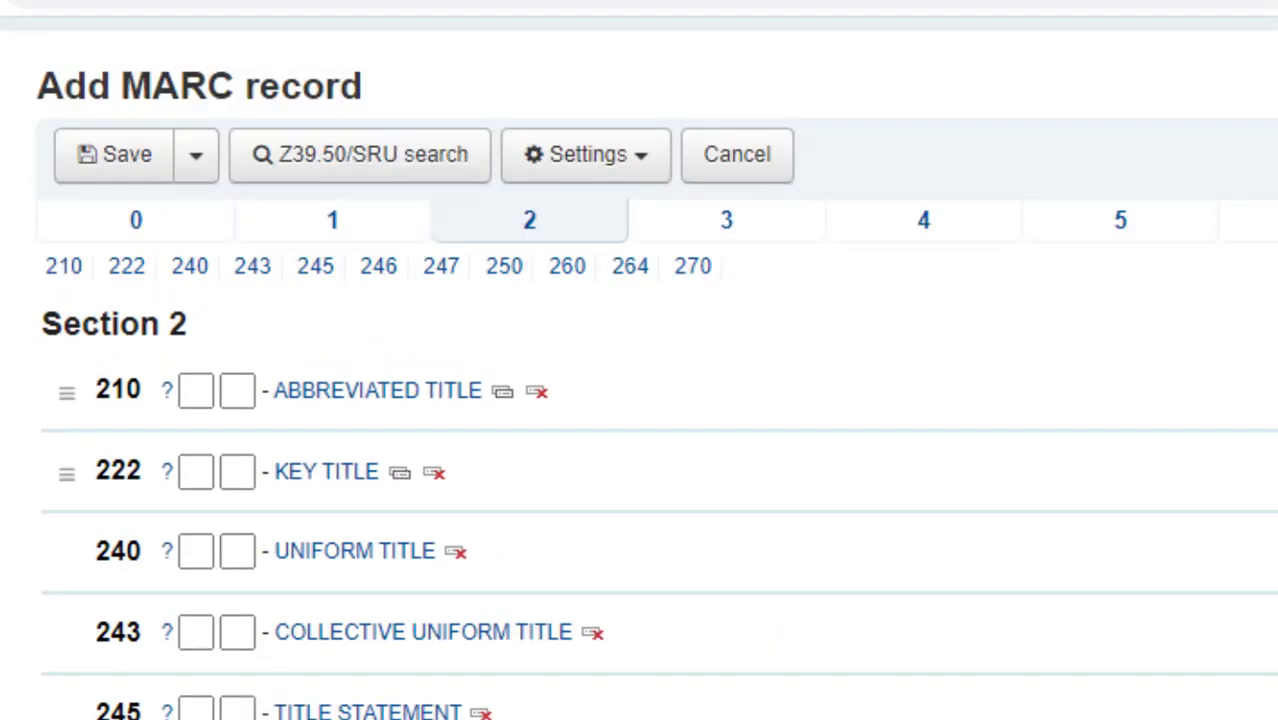
pyautogui.click(738, 220)
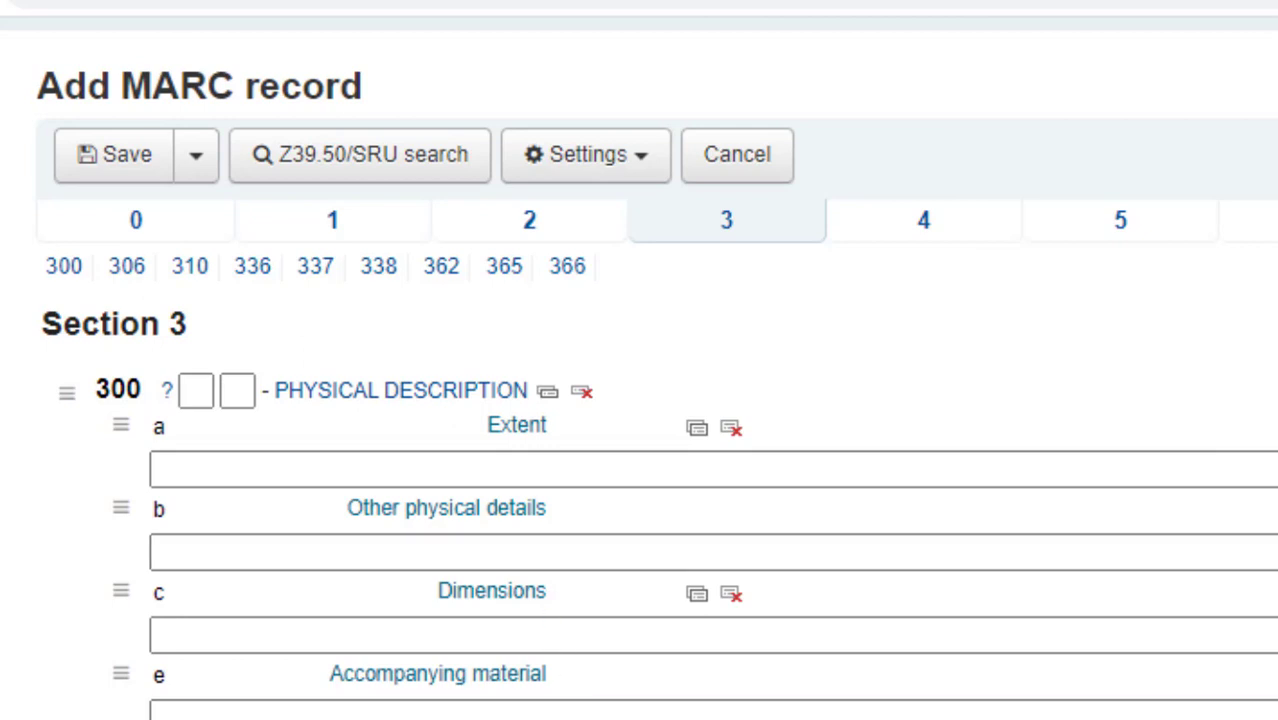
pyautogui.click(965, 248)
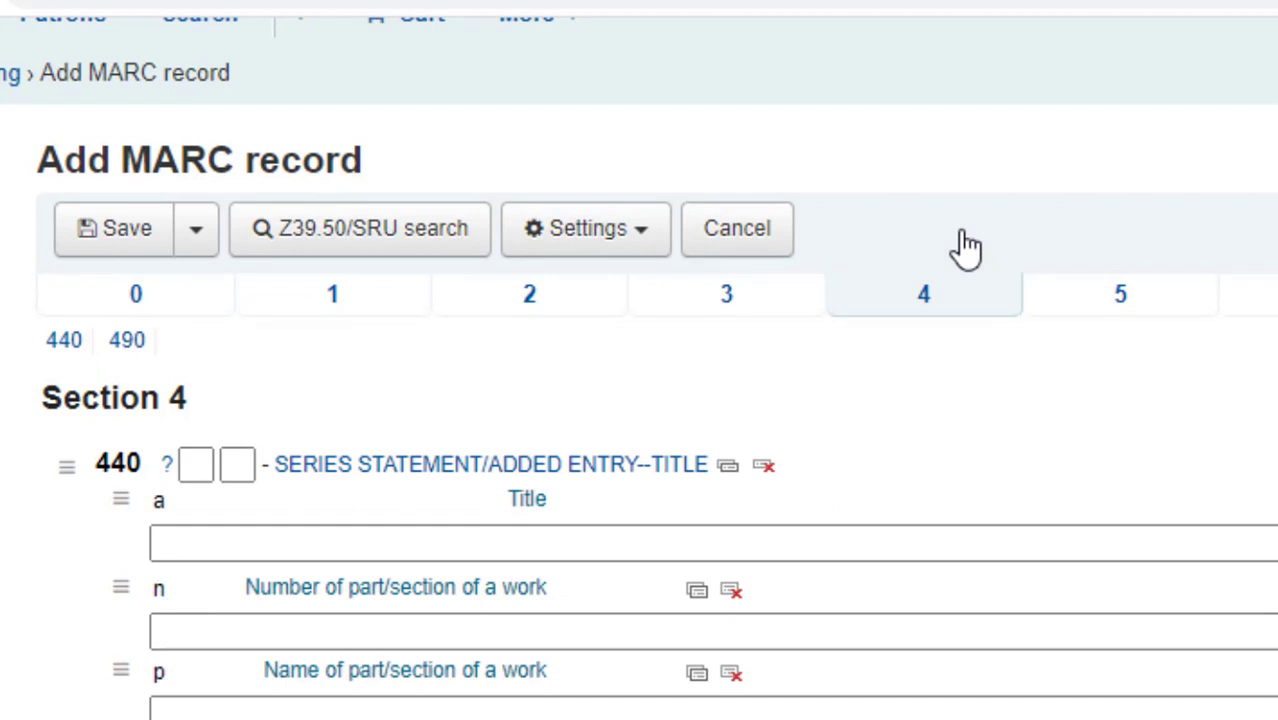
pyautogui.click(1122, 303)
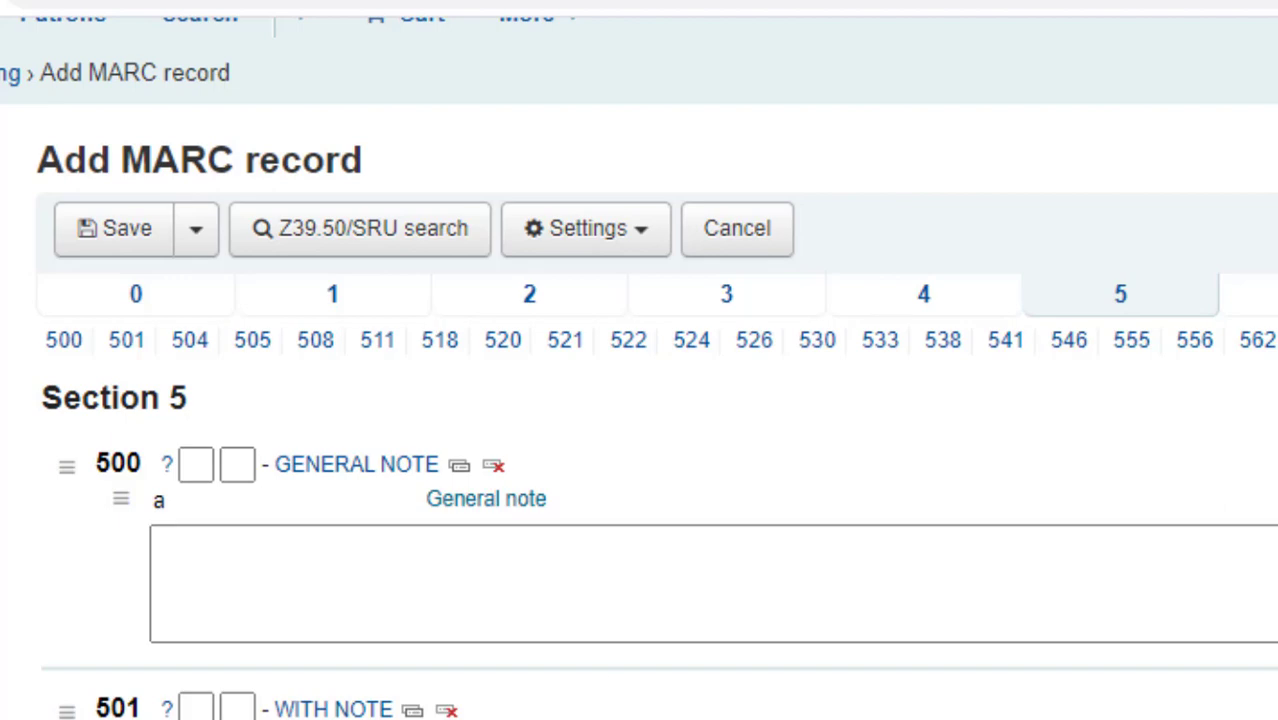
pyautogui.scroll(-8, 640, 450)
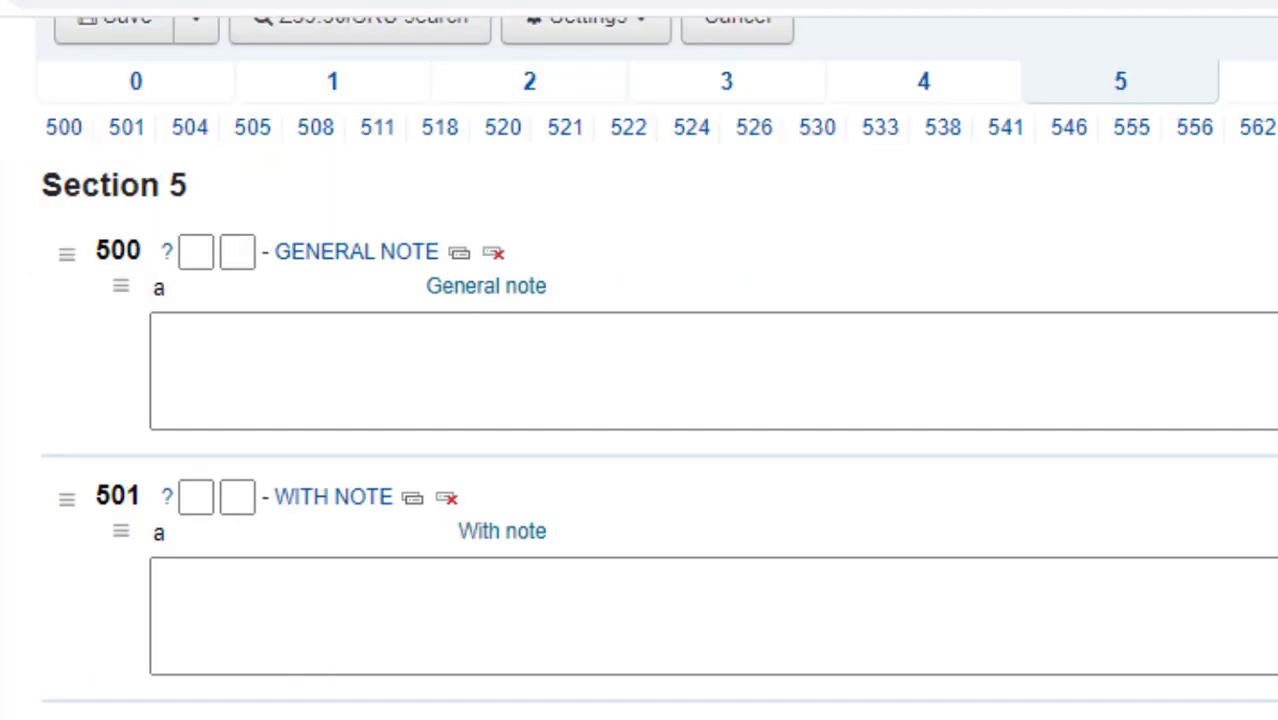
pyautogui.scroll(8, 640, 450)
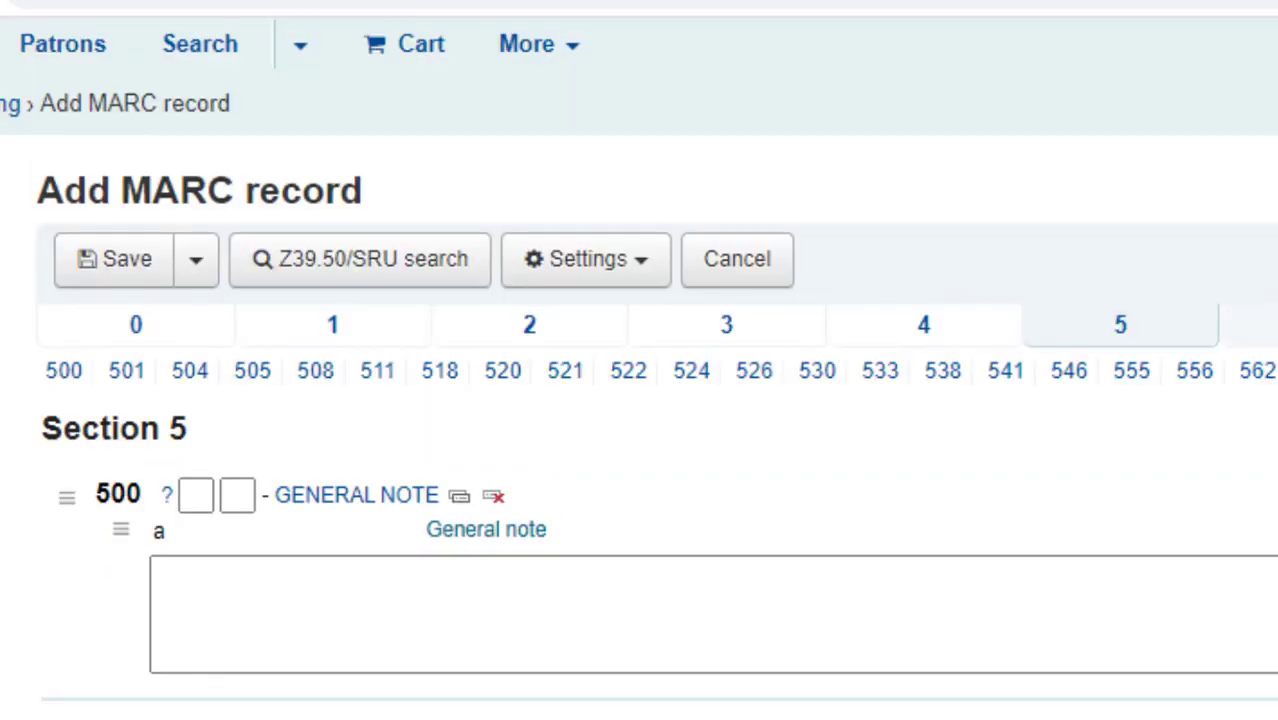
# In section 9, set the required Koha default item type in field 942 to Book
pyautogui.click(1250, 325)
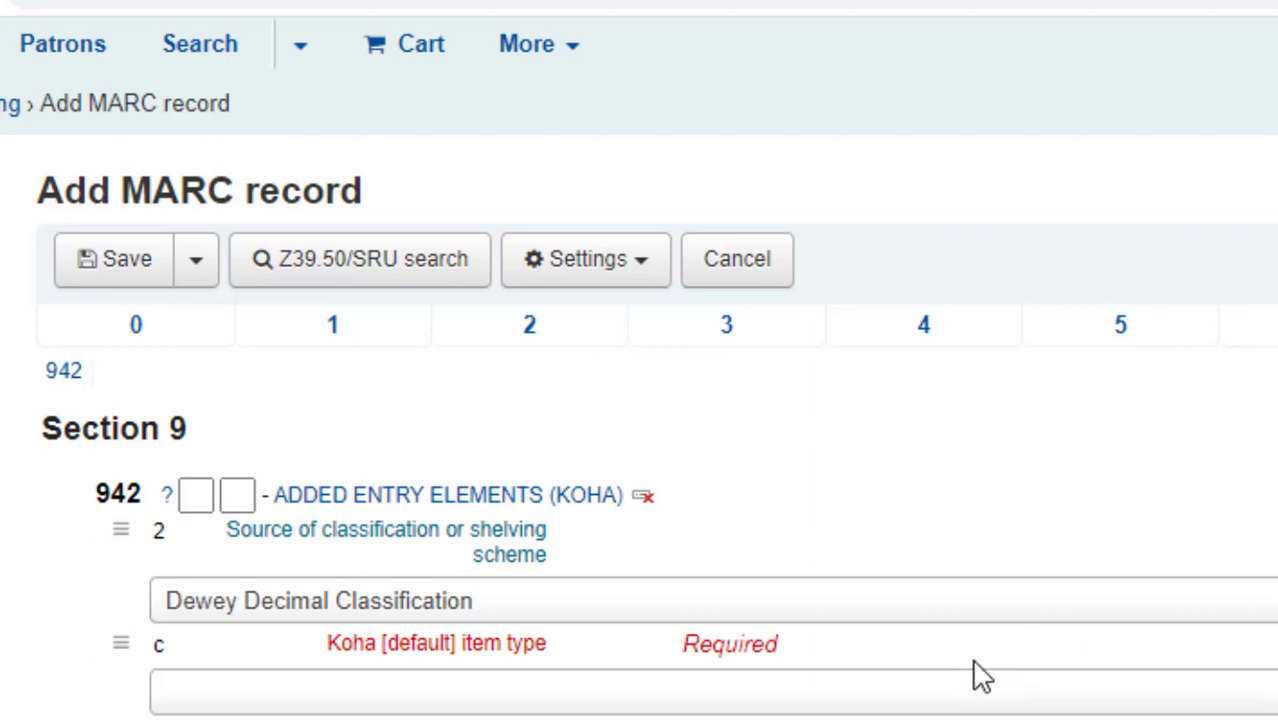
pyautogui.click(845, 700)
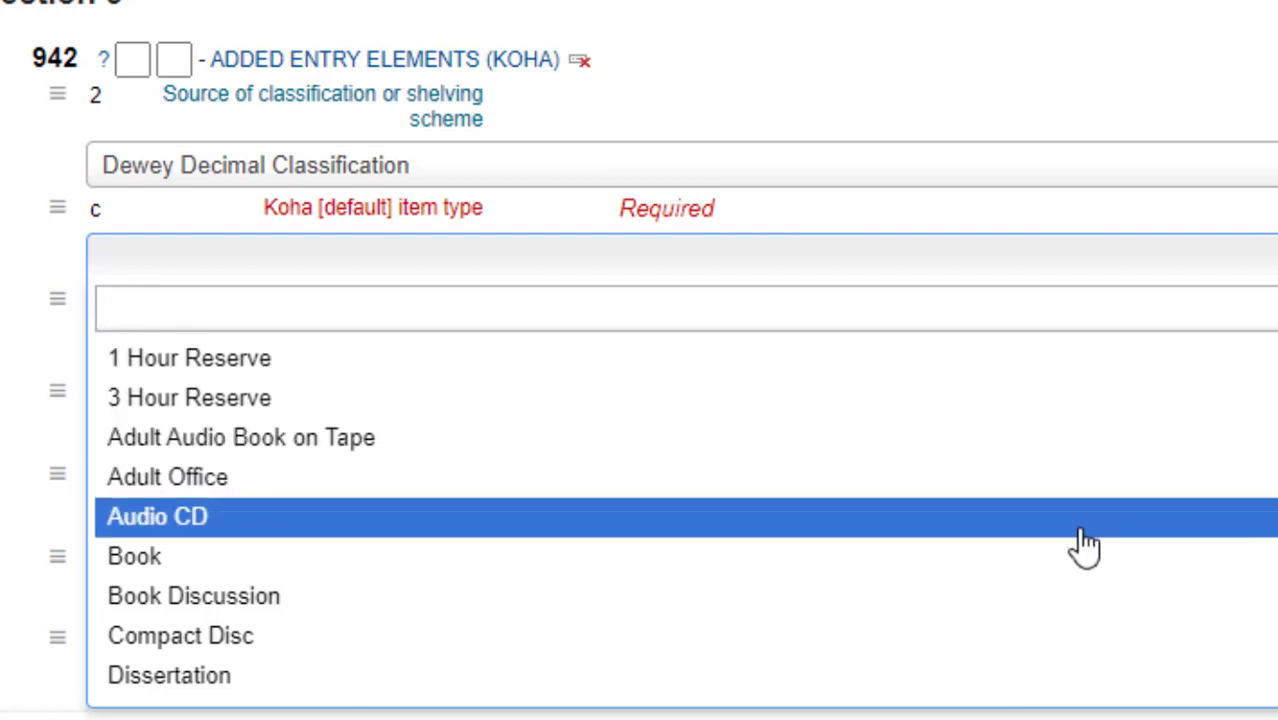
pyautogui.click(1068, 566)
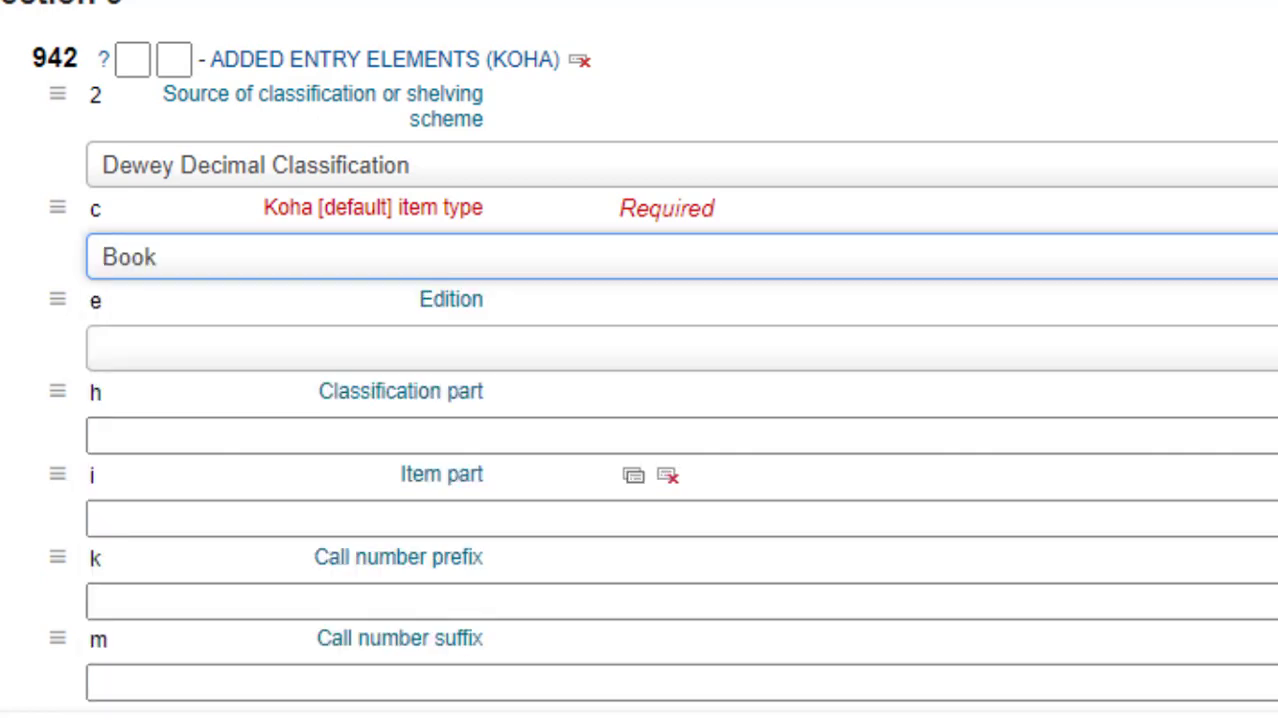
# Save the record and choose to edit the existing items of the suspected duplicate
pyautogui.scroll(-2, 640, 400)
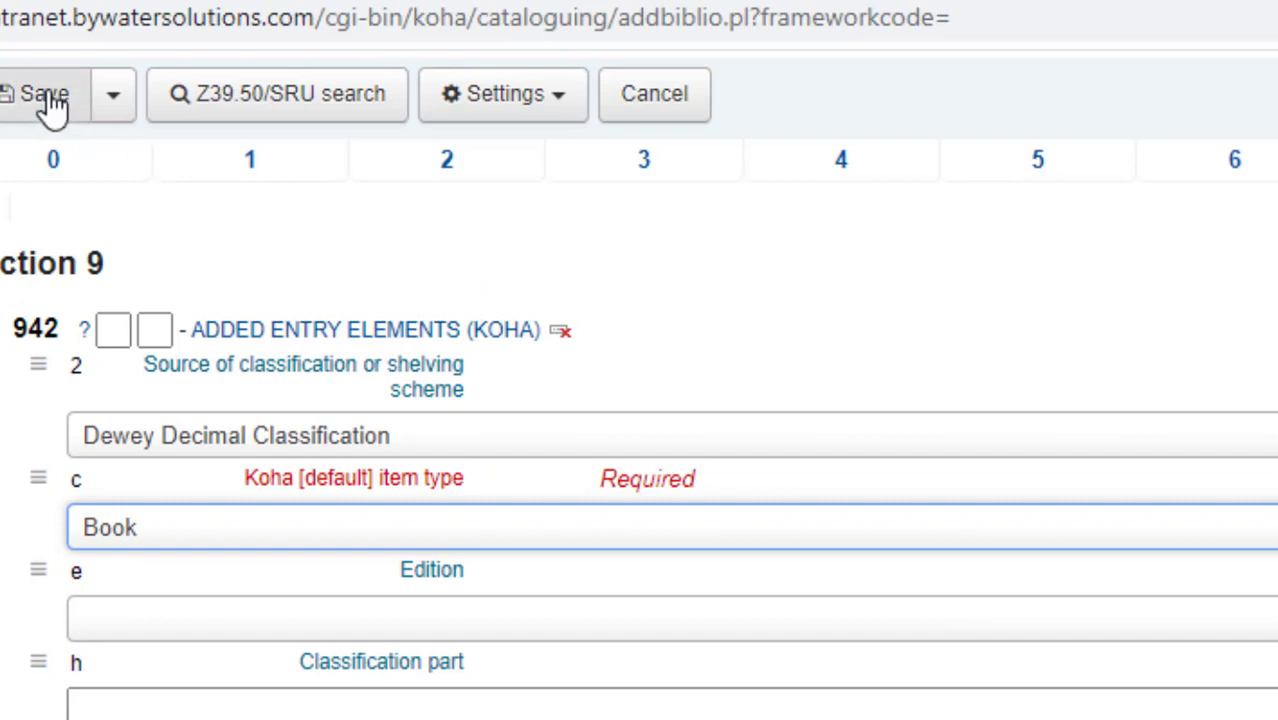
pyautogui.click(50, 105)
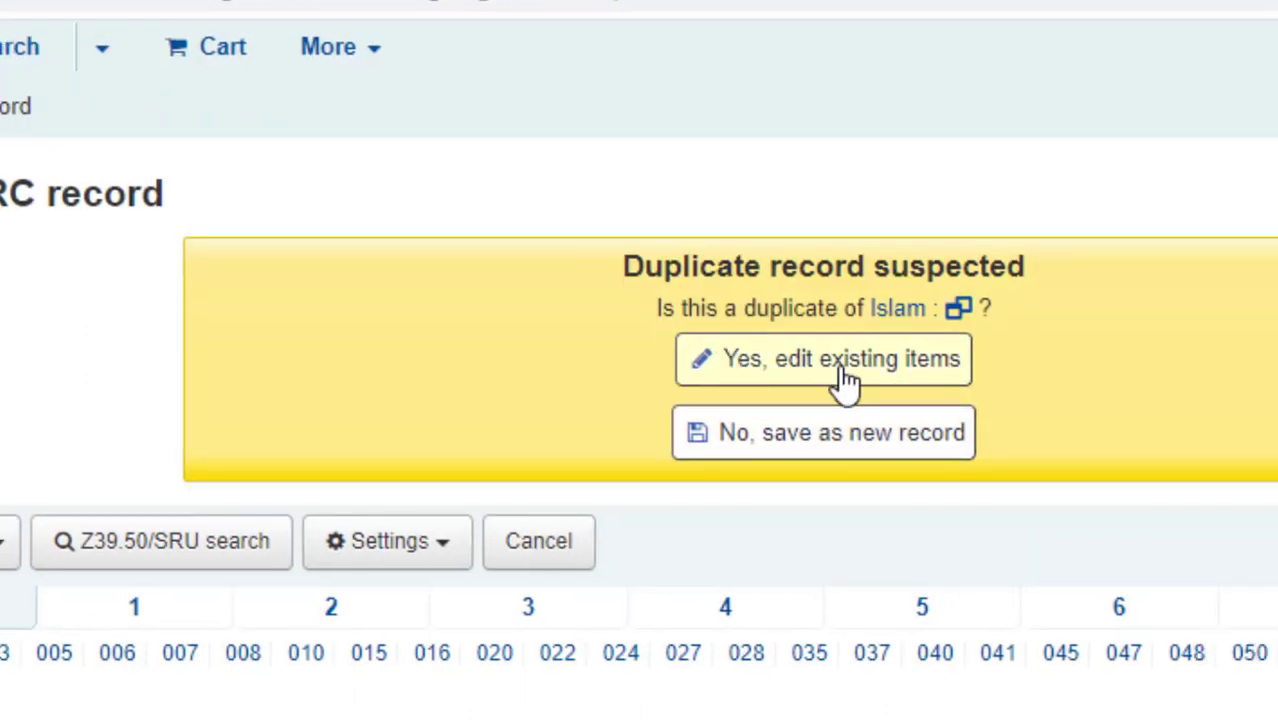
pyautogui.click(958, 405)
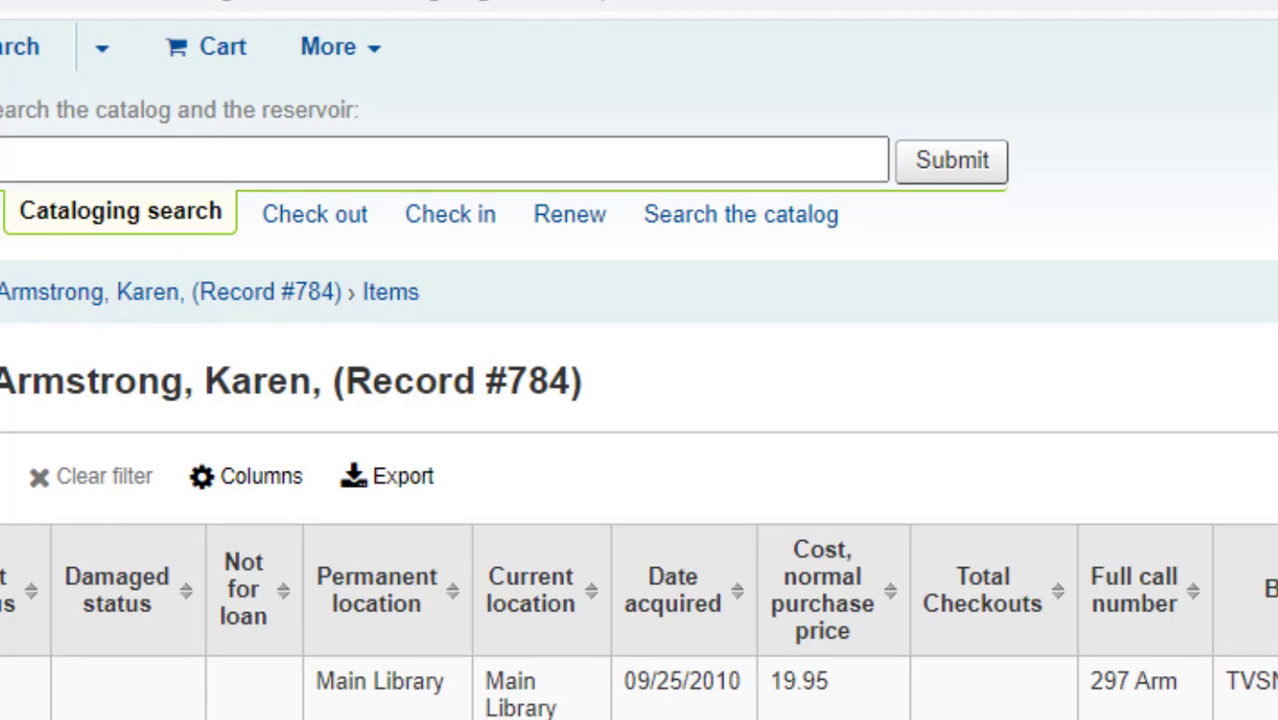
# Set the barcode of the new item to 297
pyautogui.scroll(-8, 640, 400)
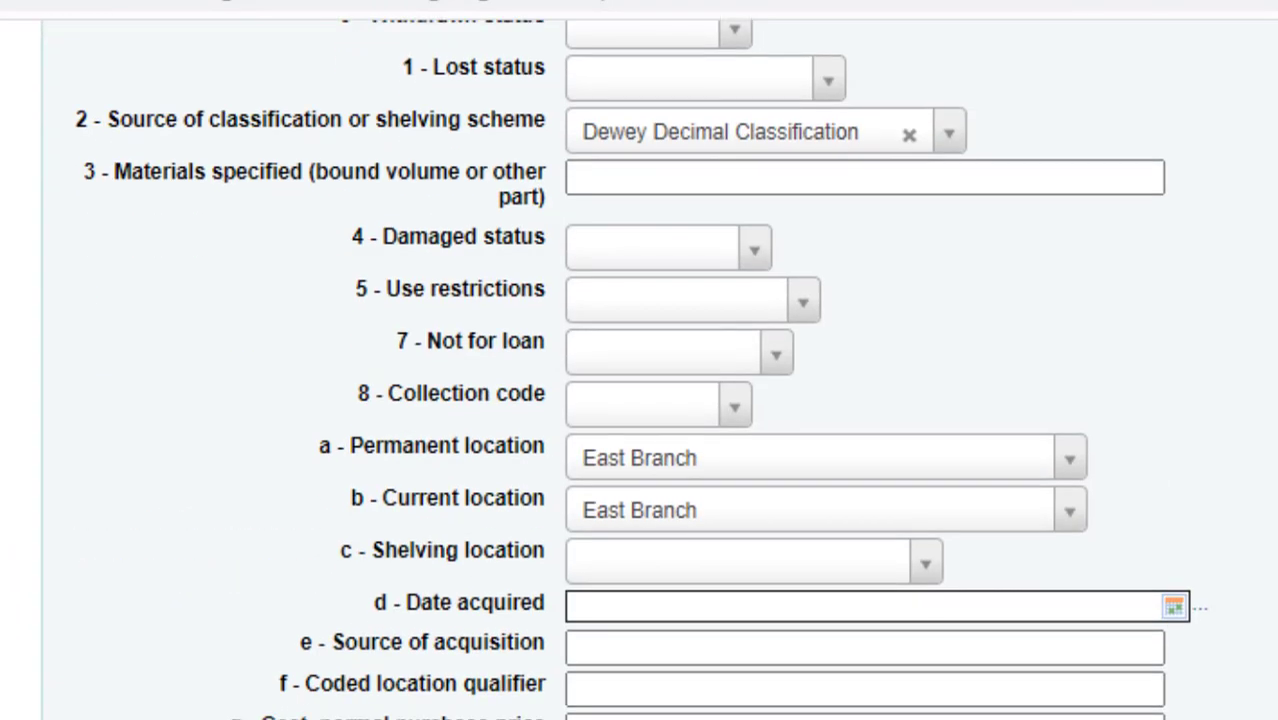
pyautogui.scroll(-3, 640, 400)
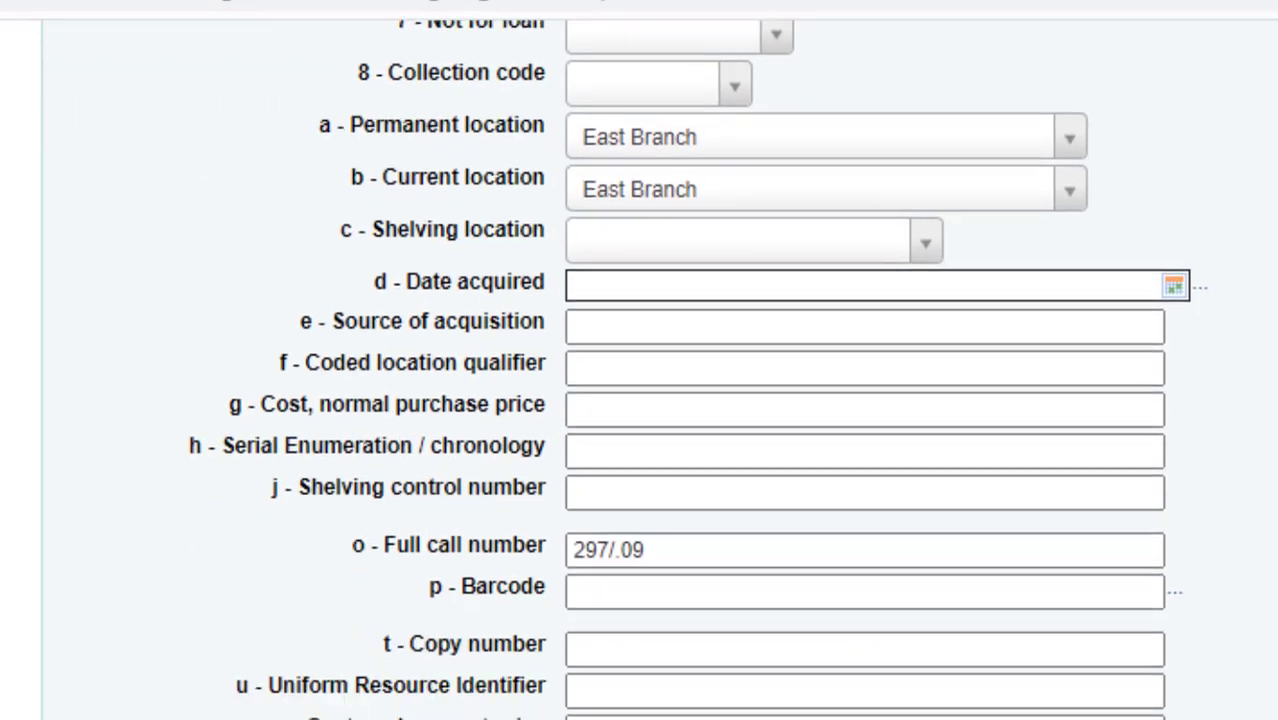
pyautogui.click(608, 597)
pyautogui.write('E20090001')
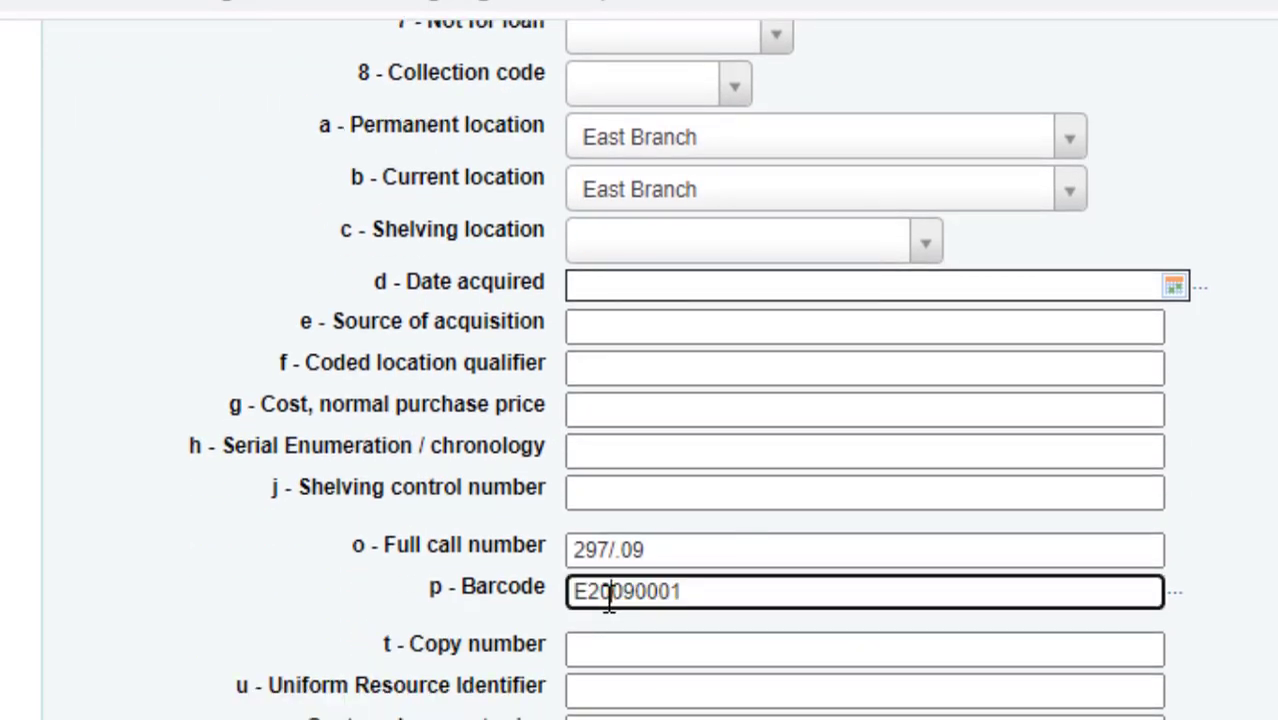
pyautogui.doubleClick(676, 596)
pyautogui.write('297')
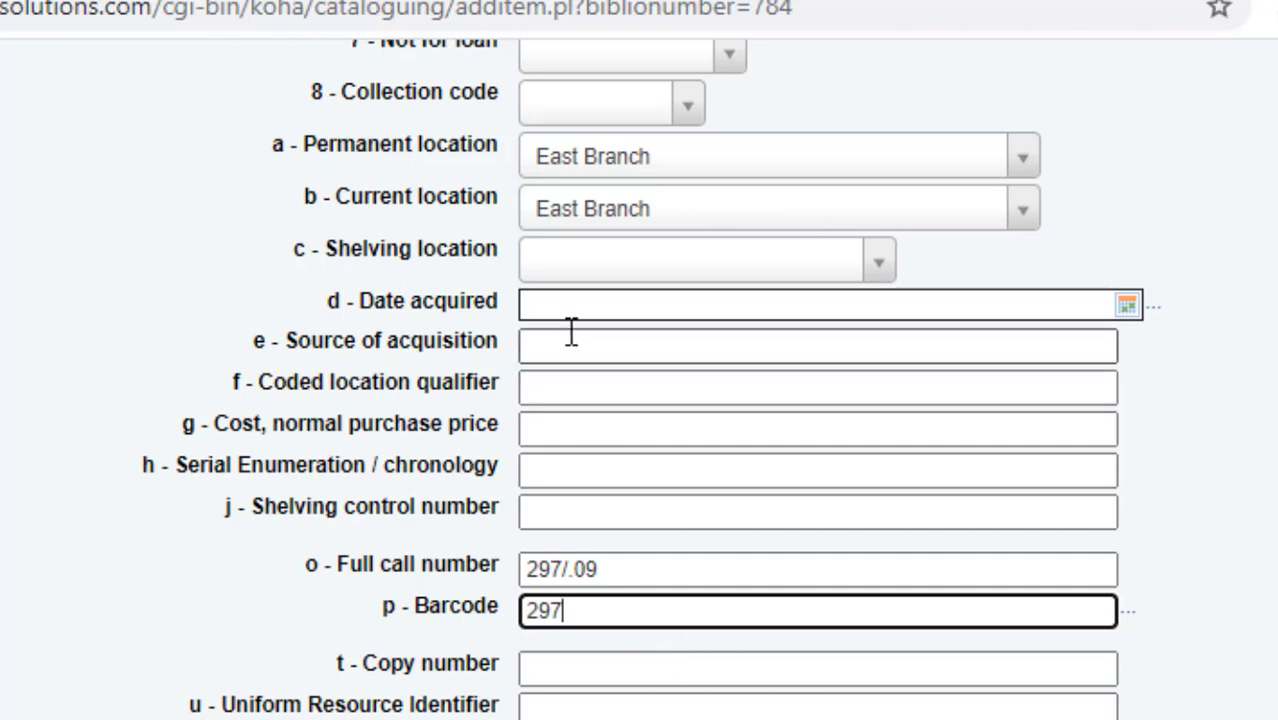
# Set the item's date acquired to 2020-09-26 and check the available shelving locations without choosing one
pyautogui.click(564, 309)
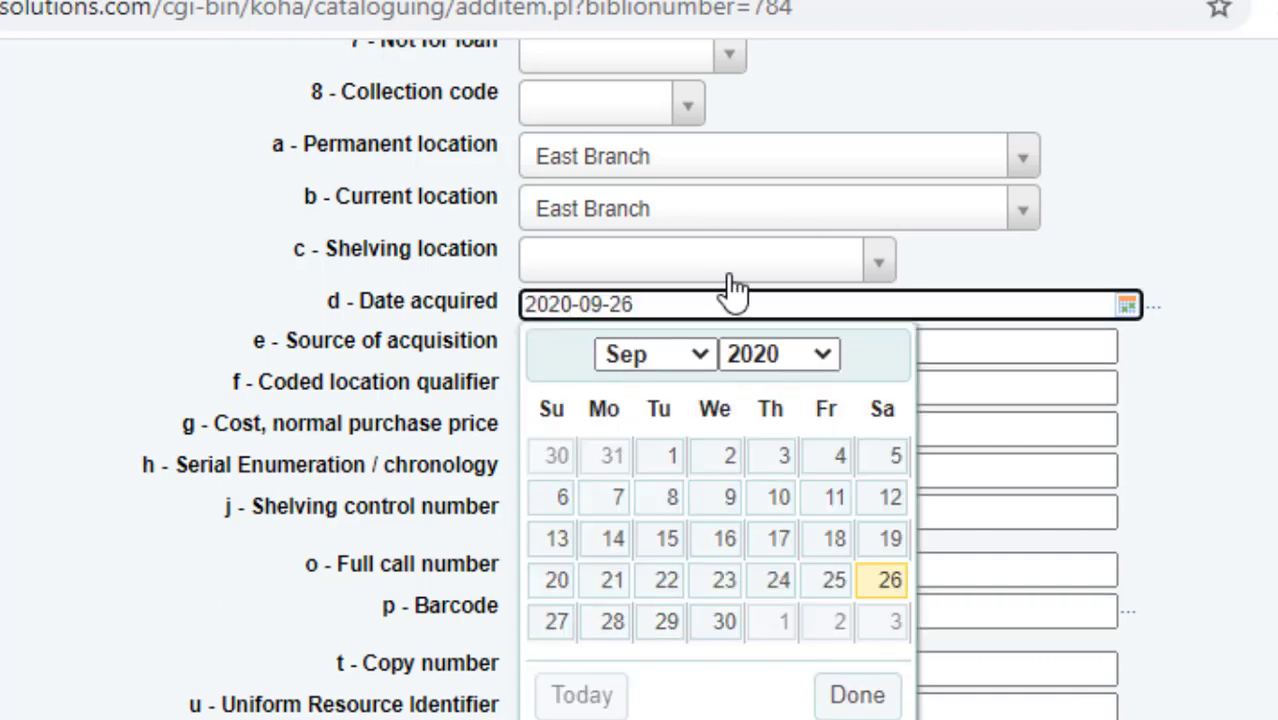
pyautogui.click(891, 274)
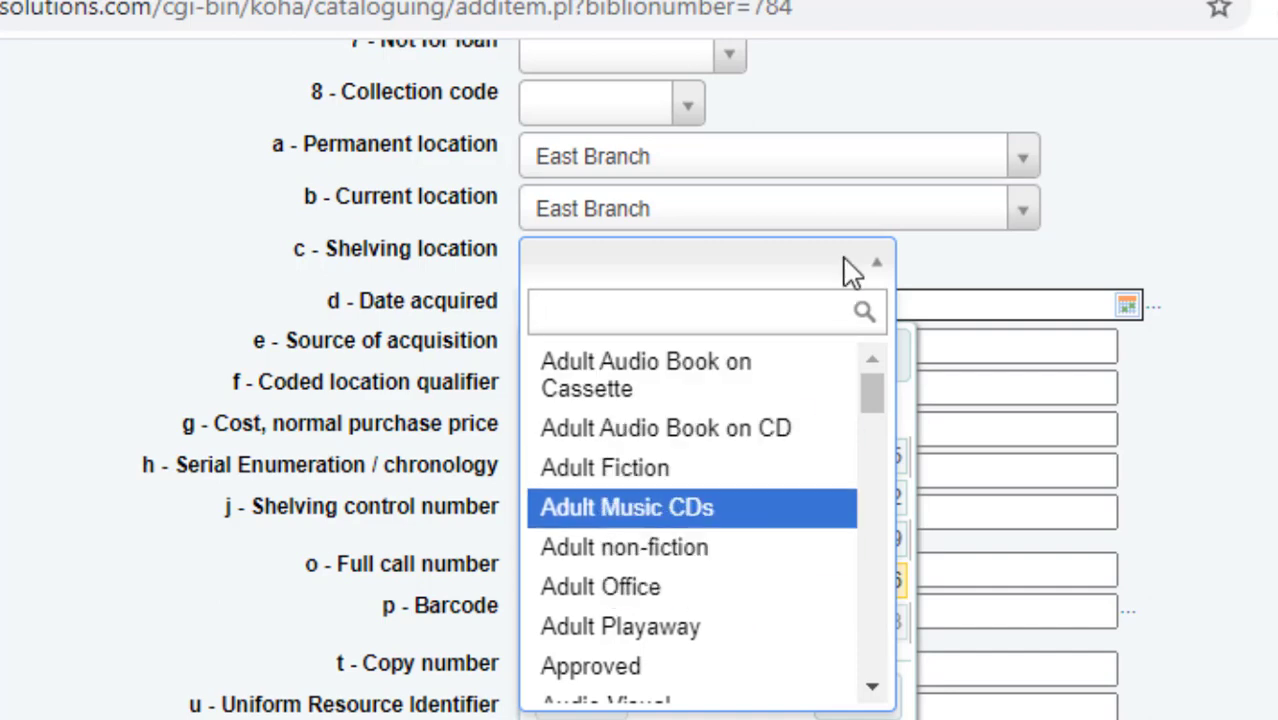
pyautogui.click(1200, 173)
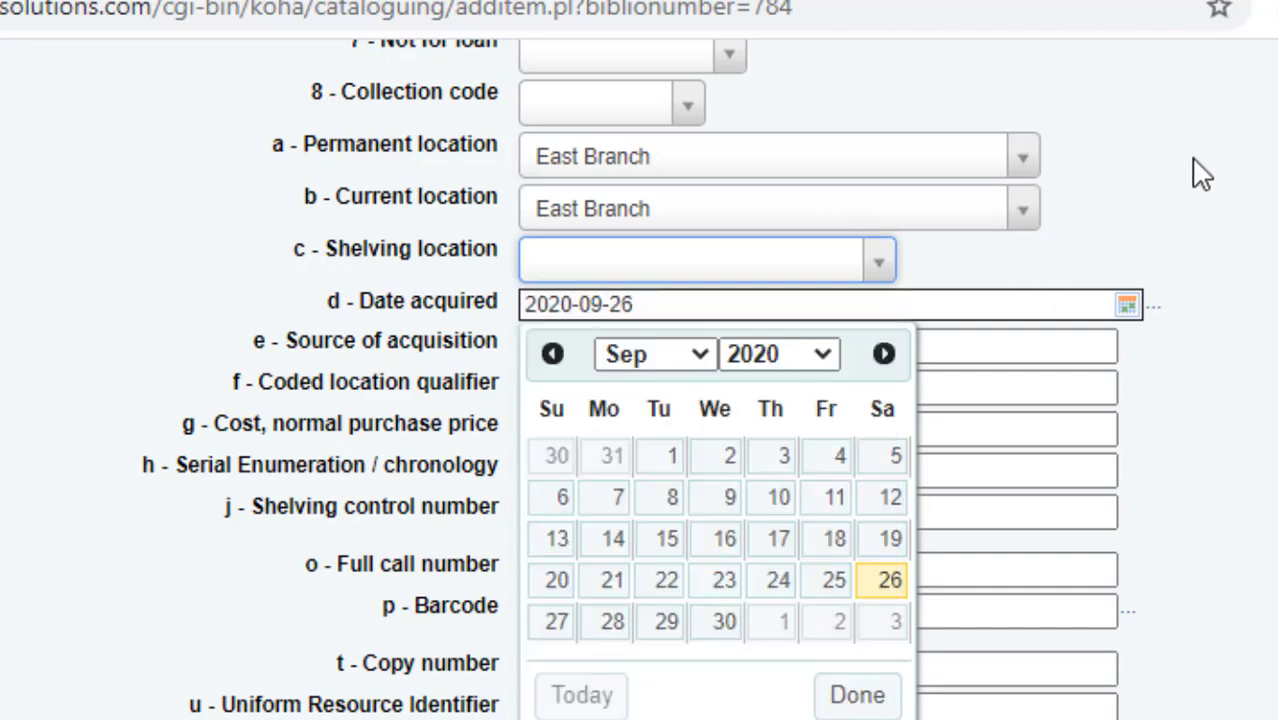
# Set the item's current location to Home Library, and check the permanent location choices without picking another
pyautogui.click(1026, 206)
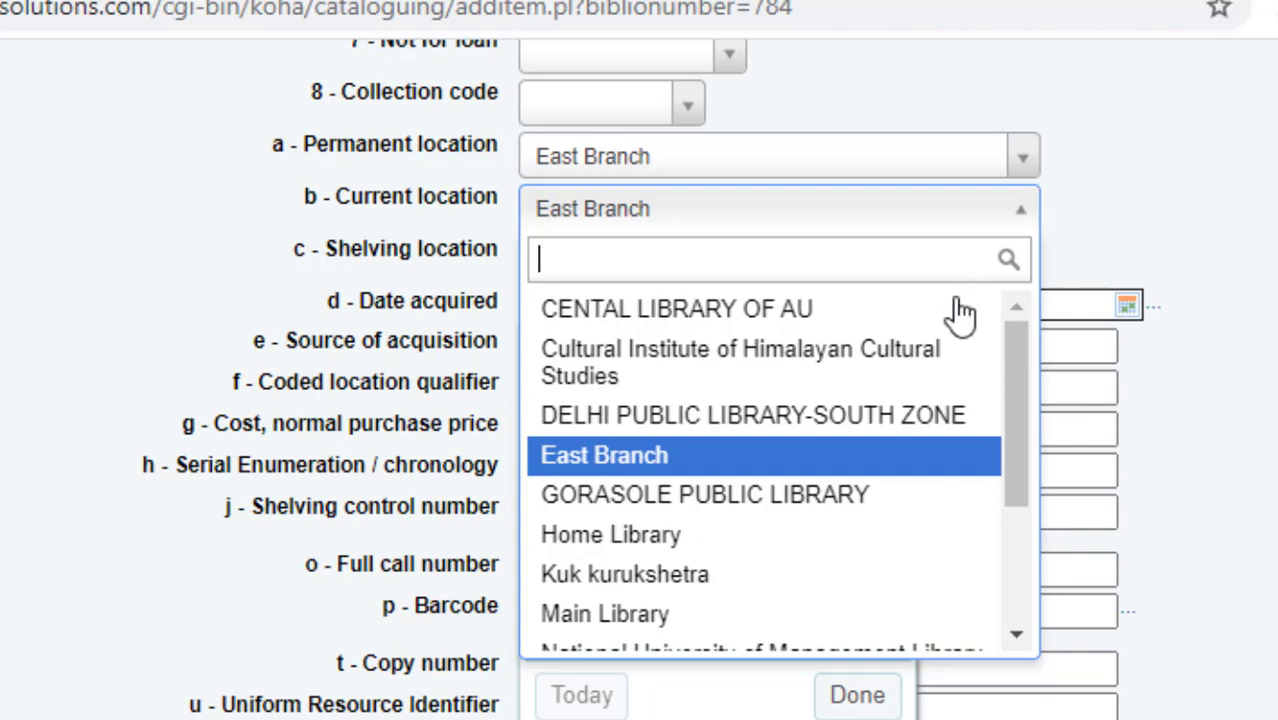
pyautogui.click(843, 560)
pyautogui.click(1020, 168)
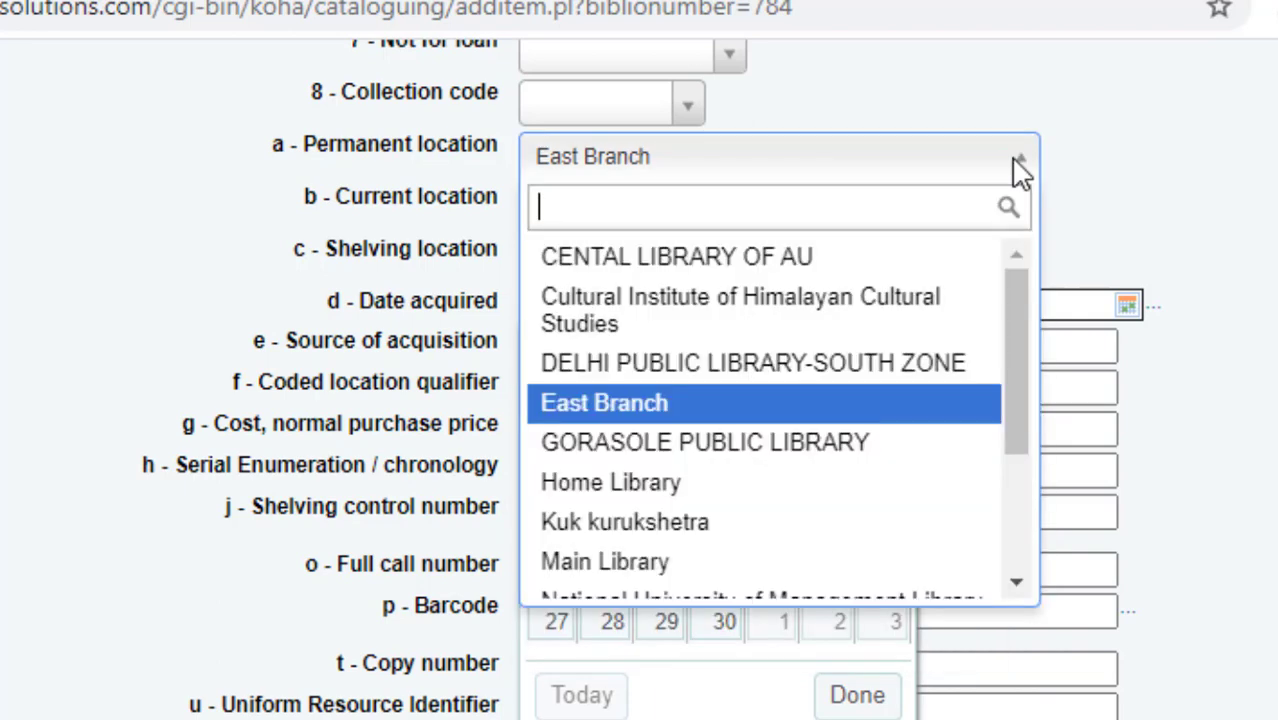
pyautogui.click(1140, 224)
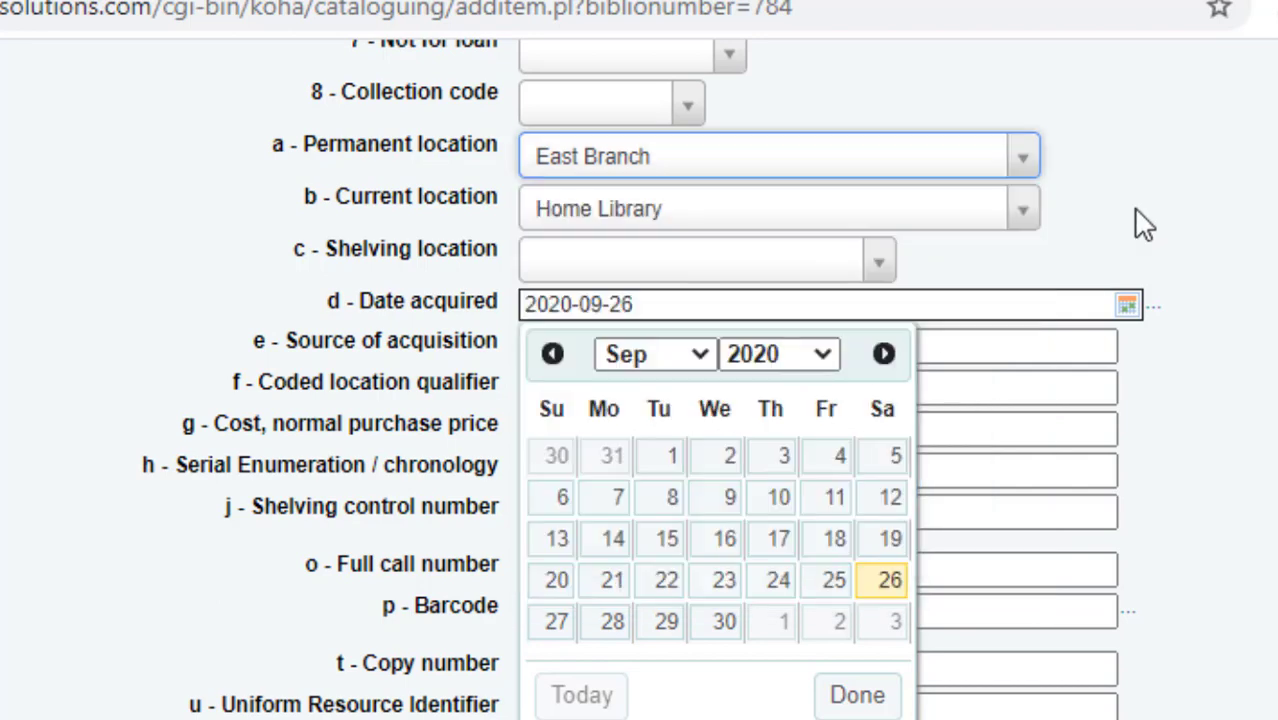
pyautogui.scroll(4, 640, 380)
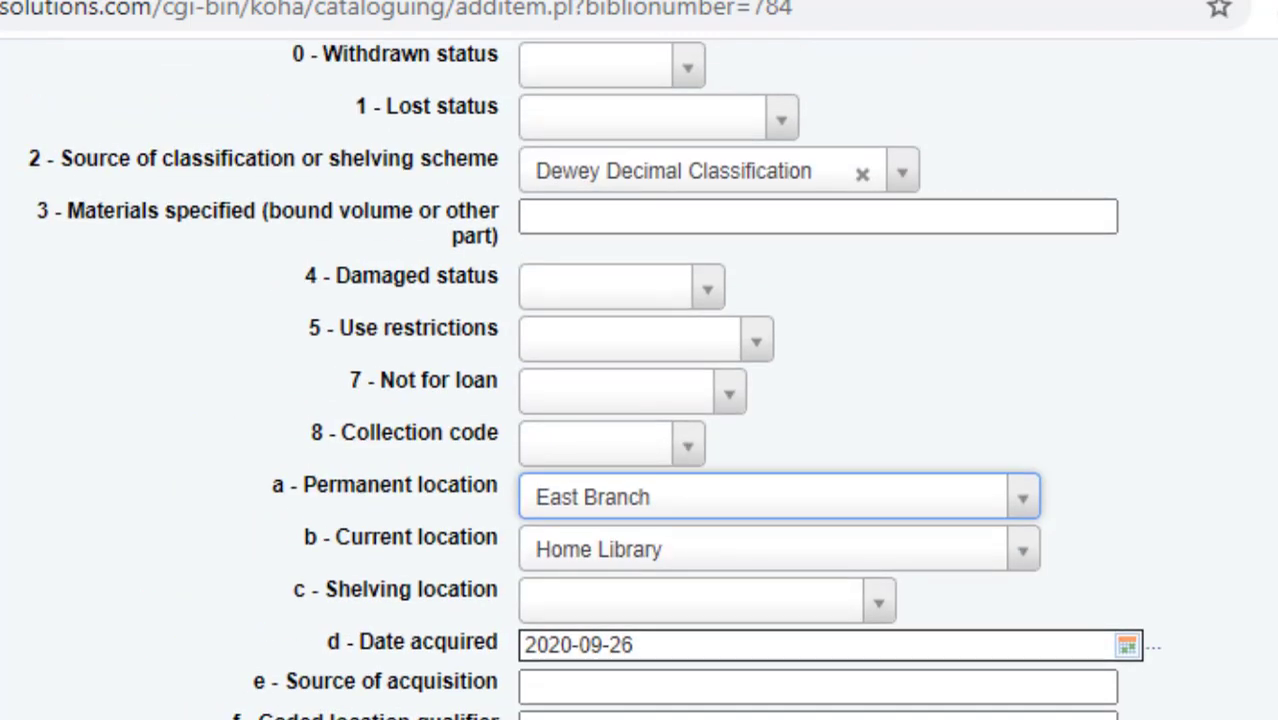
# Add the new item to the record and review its row in the items table
pyautogui.scroll(-4, 640, 380)
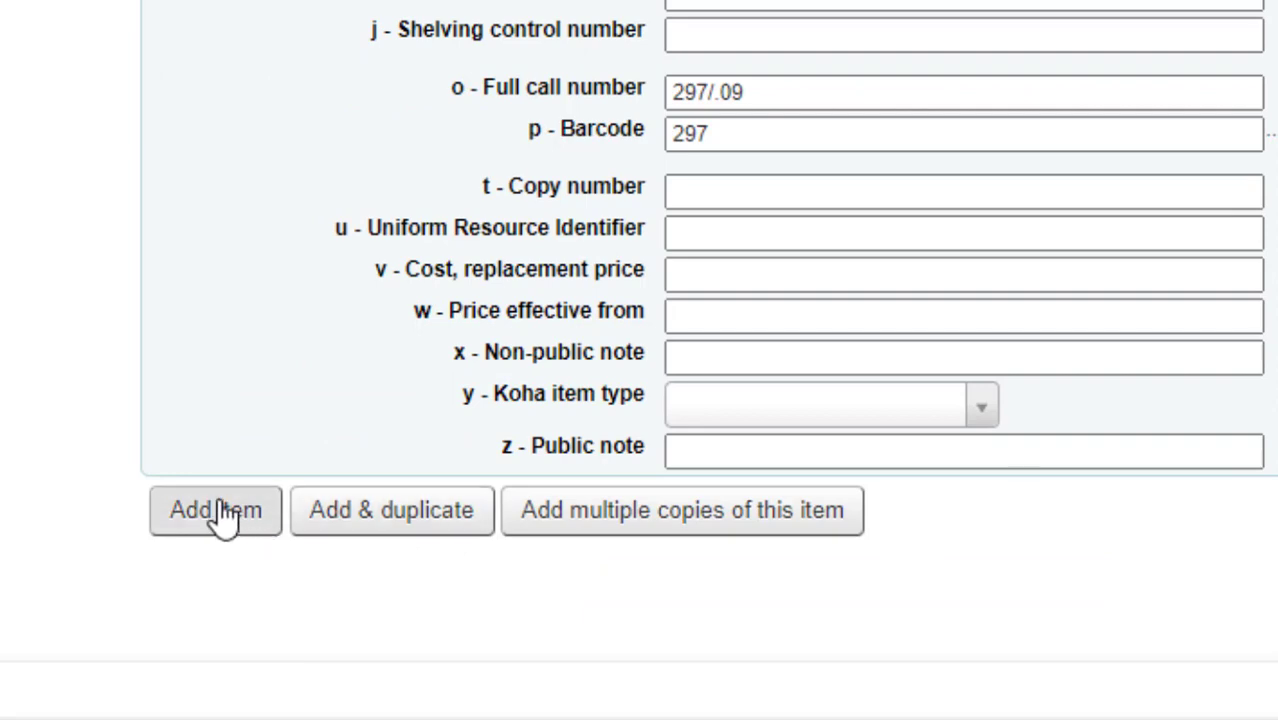
pyautogui.click(216, 512)
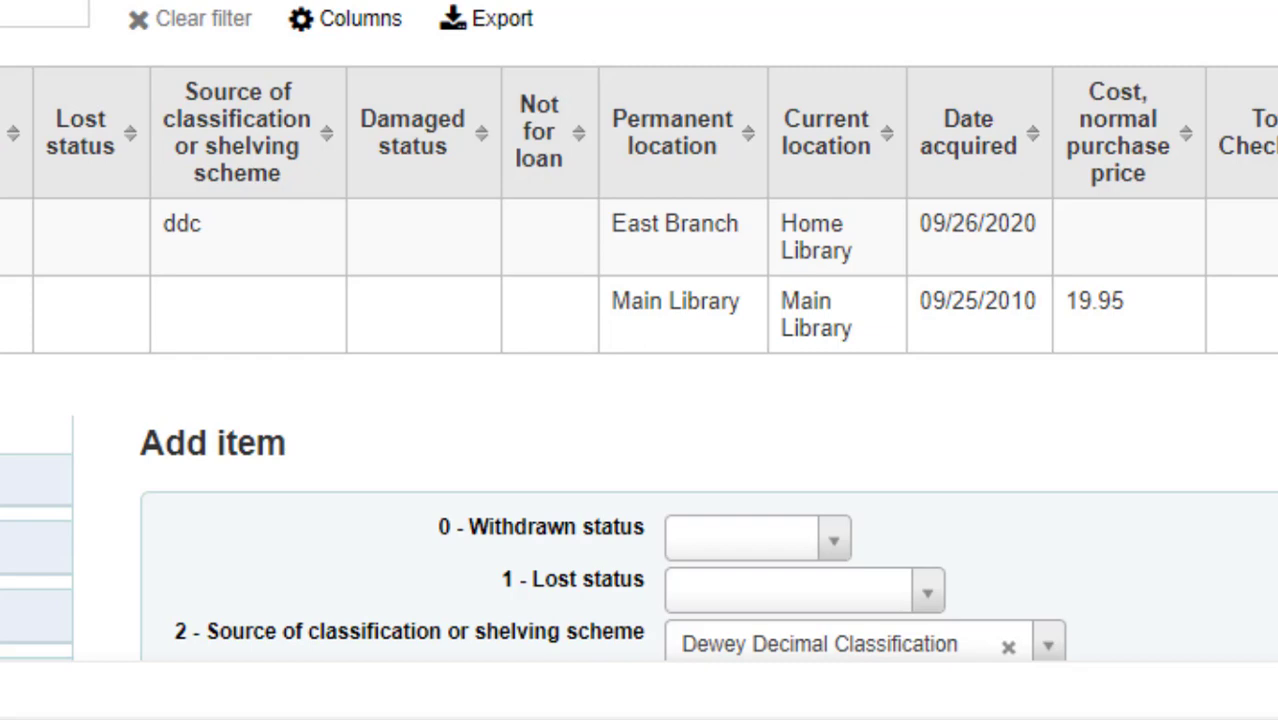
pyautogui.moveTo(88, 0); pyautogui.dragTo(426, 0)
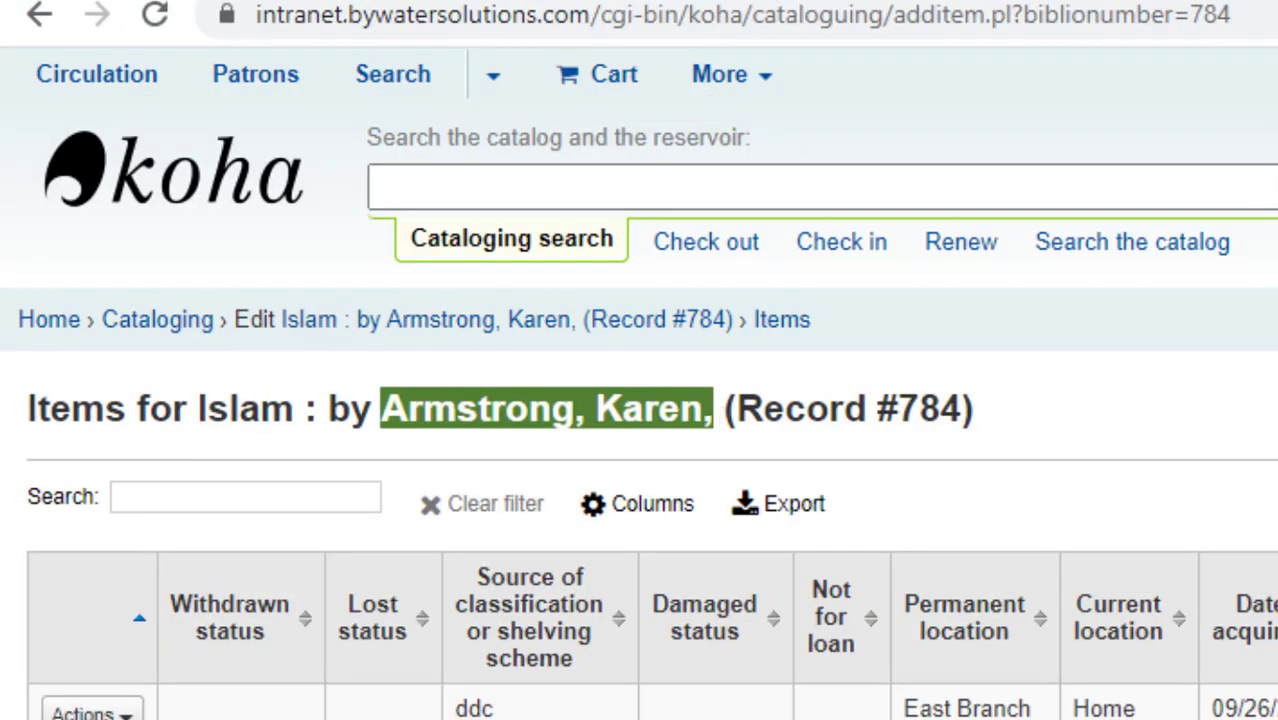
pyautogui.moveTo(170, 604); pyautogui.dragTo(1277, 700)
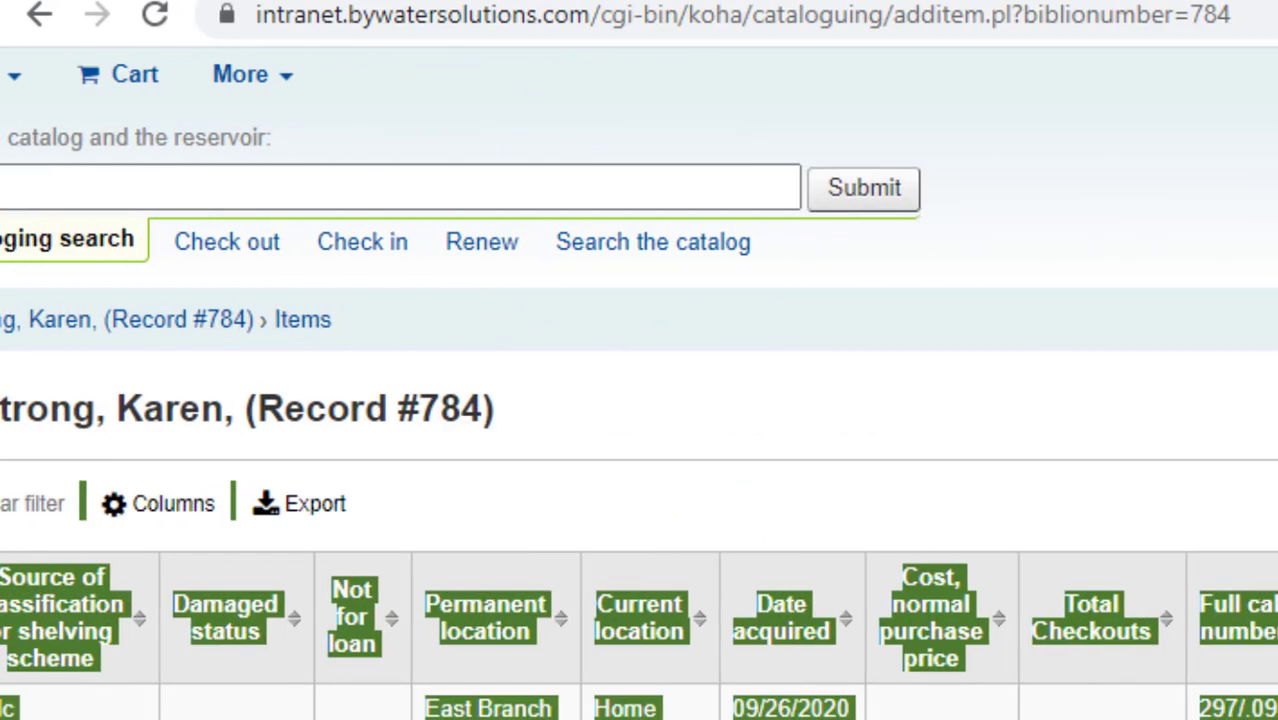
pyautogui.hscroll(-5, 640, 400)
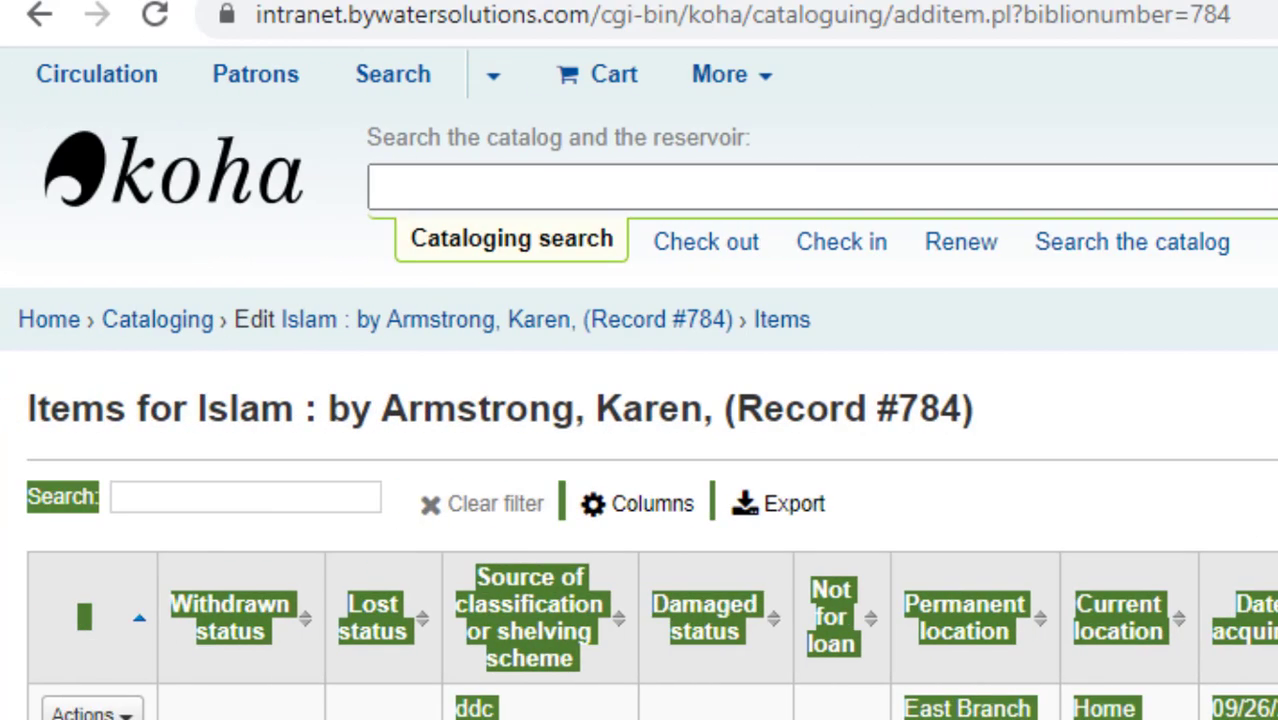
# Return to Cataloging and run a Z39.50/SRU search for the title "history"
pyautogui.click(145, 334)
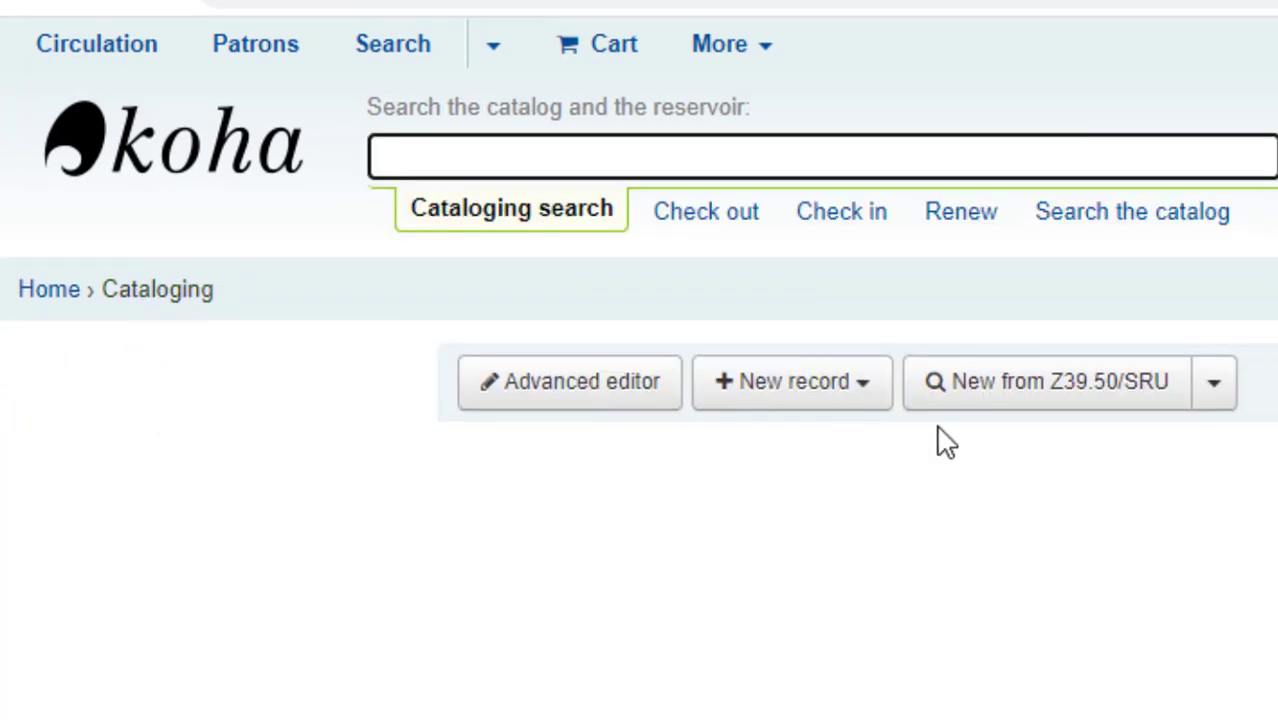
pyautogui.click(1041, 391)
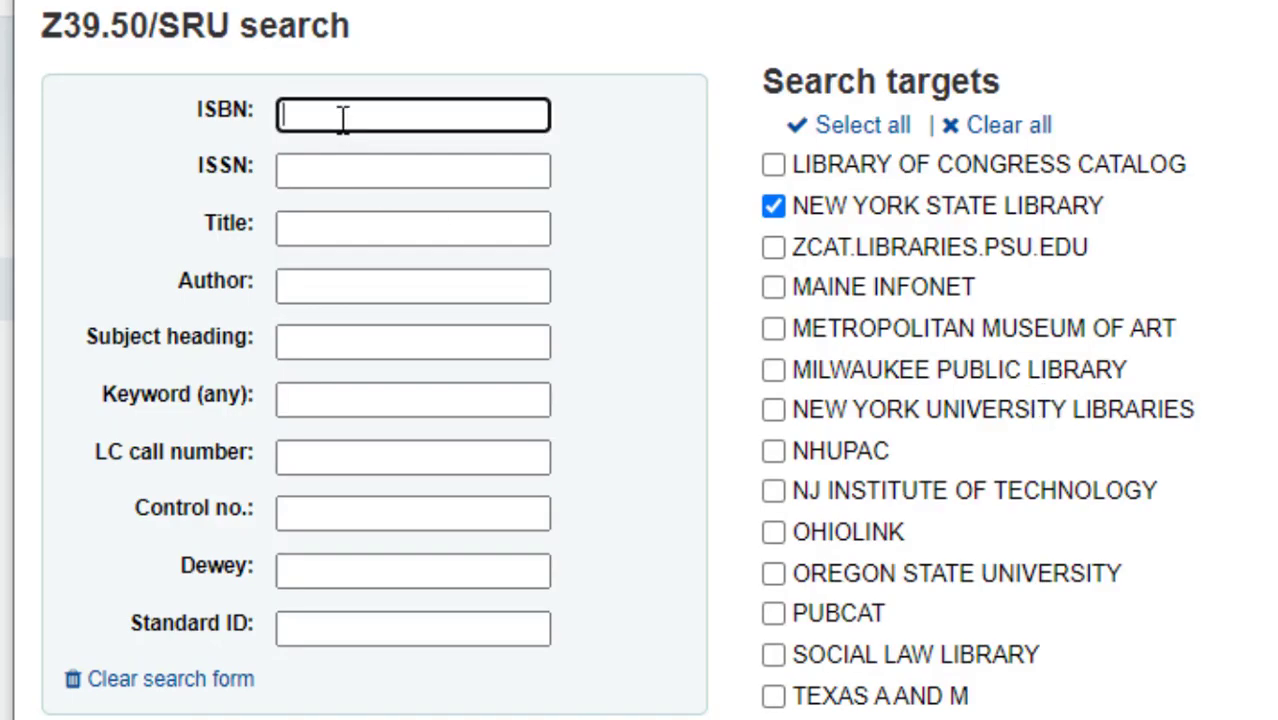
pyautogui.click(345, 228)
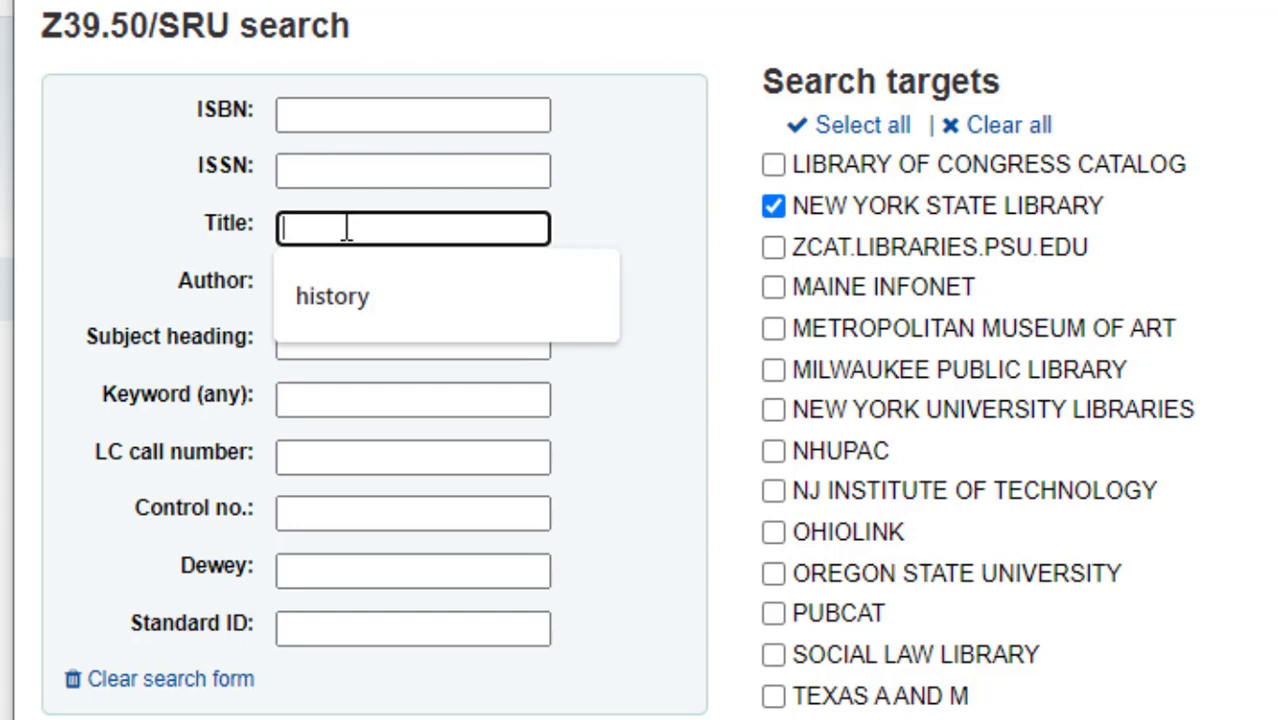
pyautogui.click(340, 292)
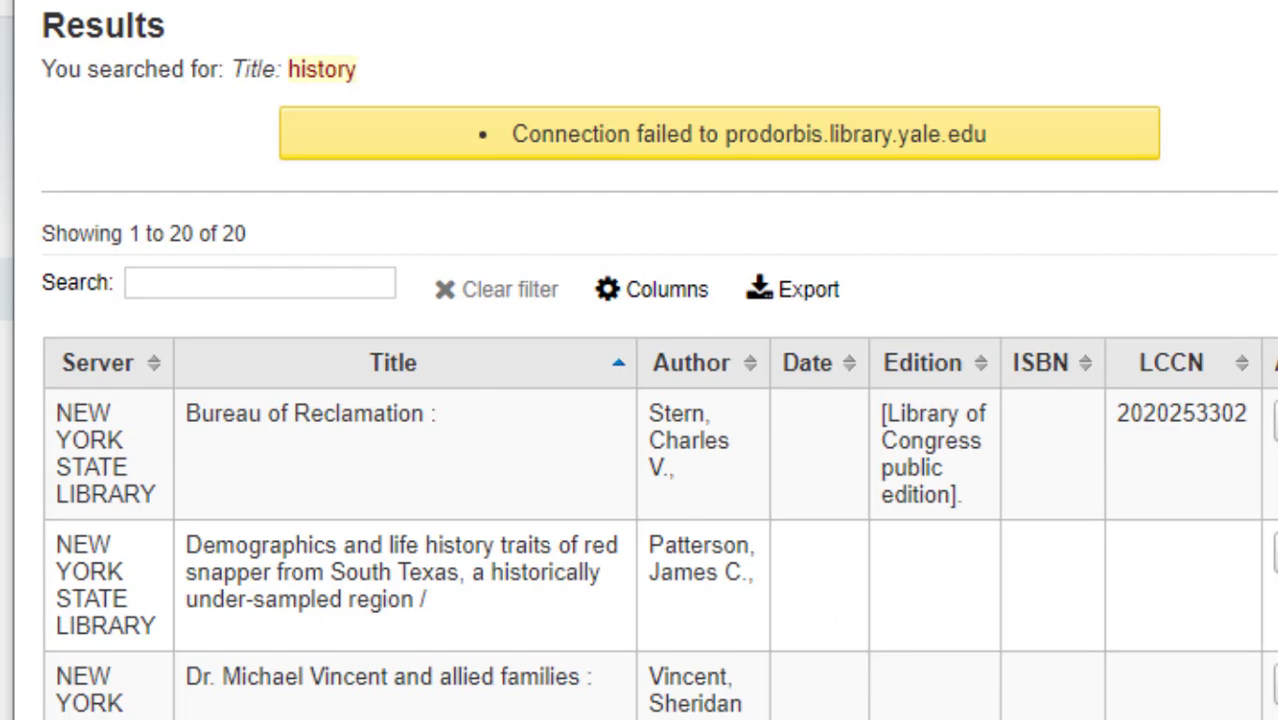
# Look through the Z39.50/SRU search results and import the New York State Library record on allied families
pyautogui.scroll(-10, 659, 360)
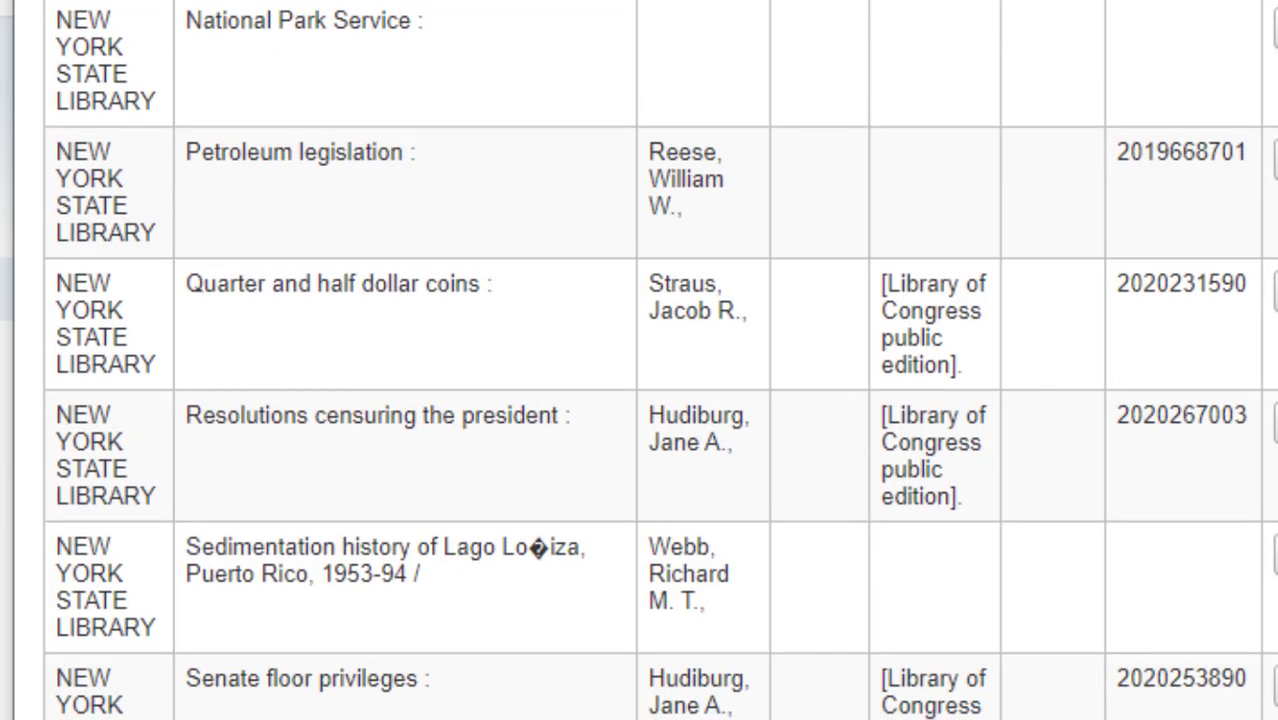
pyautogui.scroll(2, 659, 360)
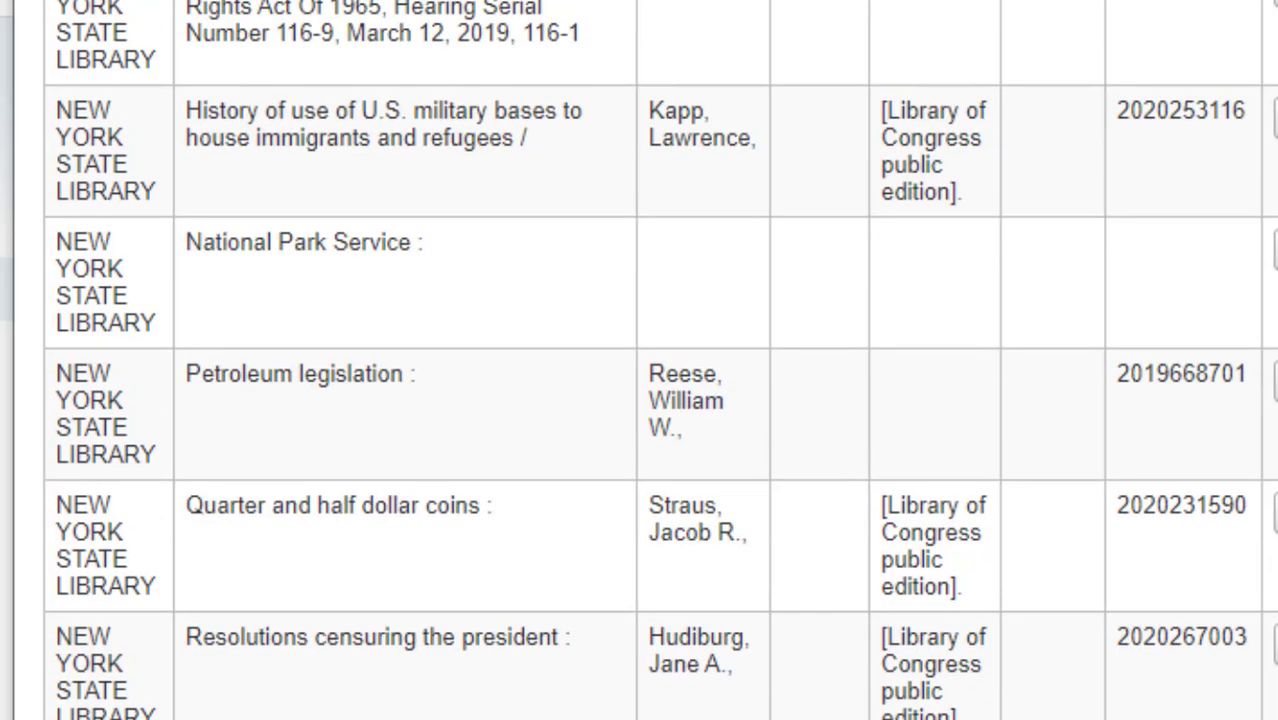
pyautogui.scroll(-1, 659, 360)
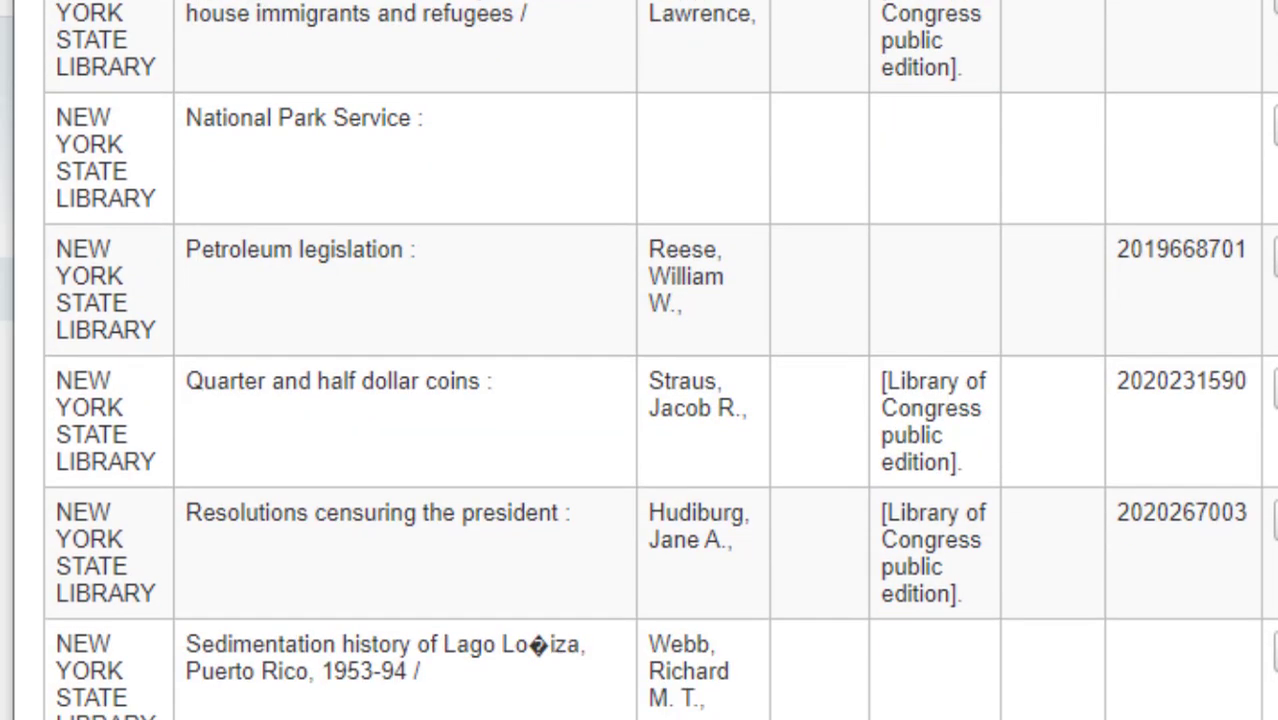
pyautogui.scroll(-3, 659, 360)
pyautogui.moveTo(1007, 506); pyautogui.dragTo(982, 285)
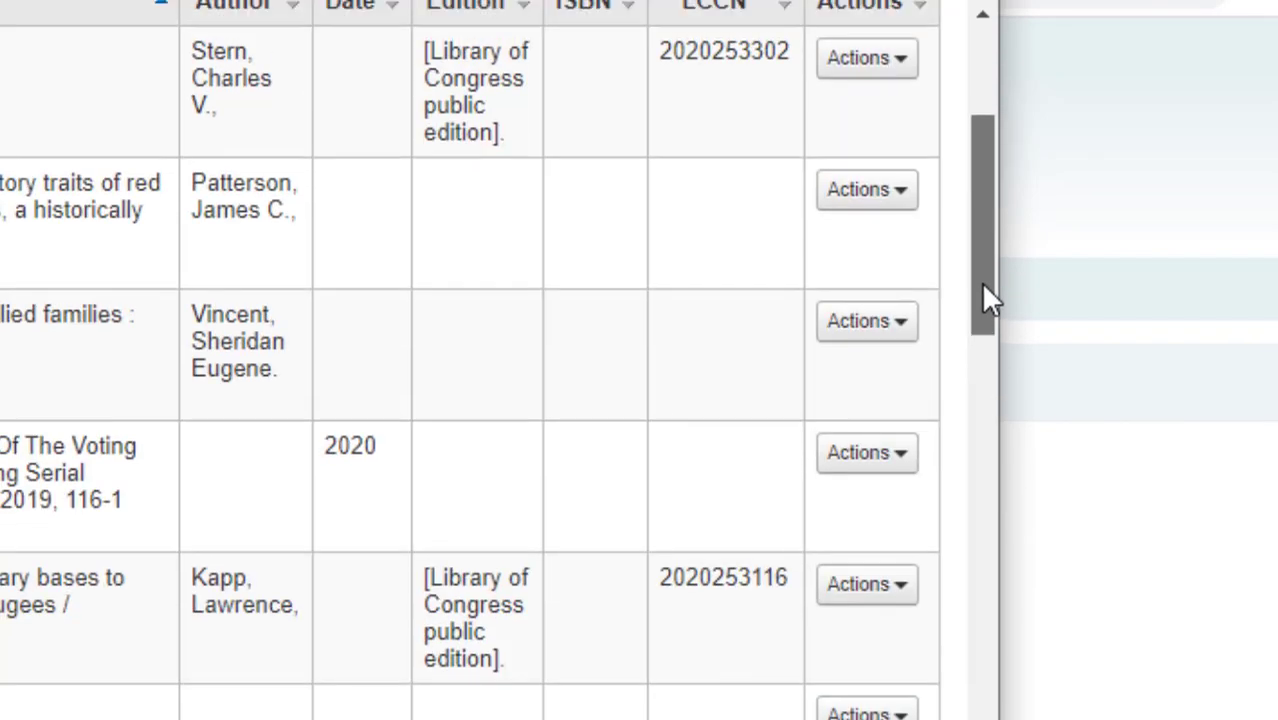
pyautogui.click(893, 328)
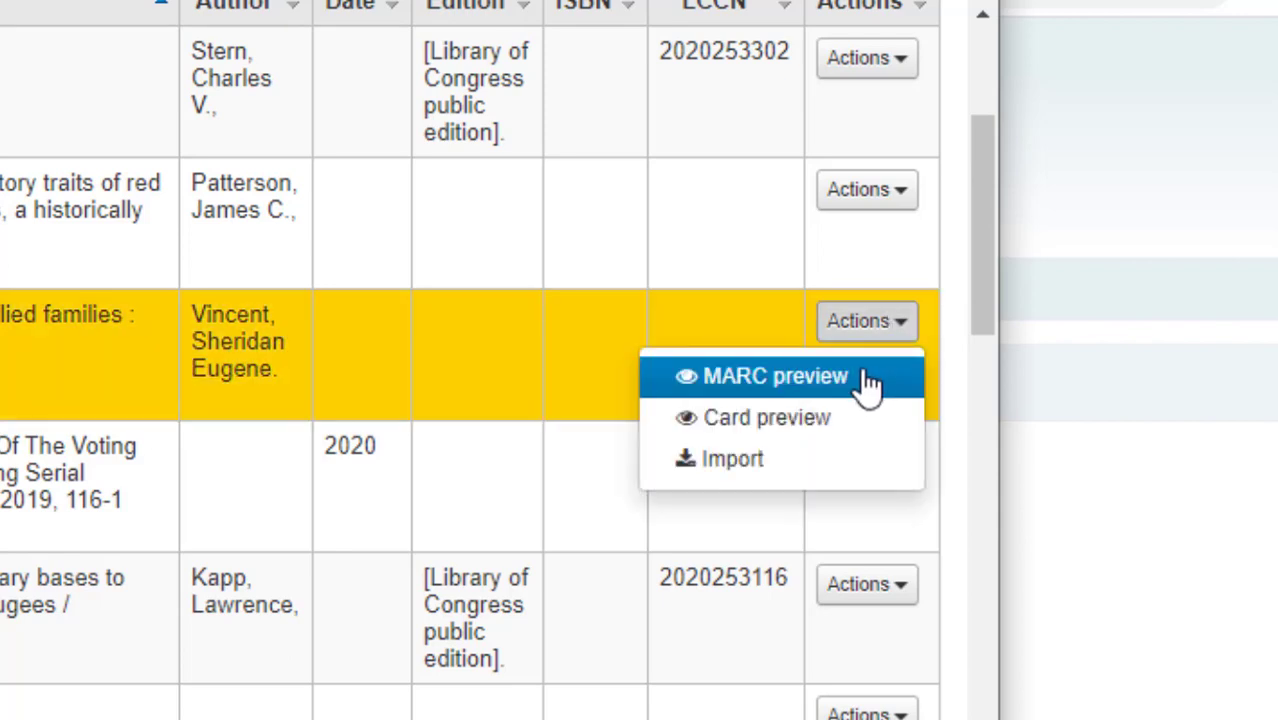
pyautogui.click(820, 462)
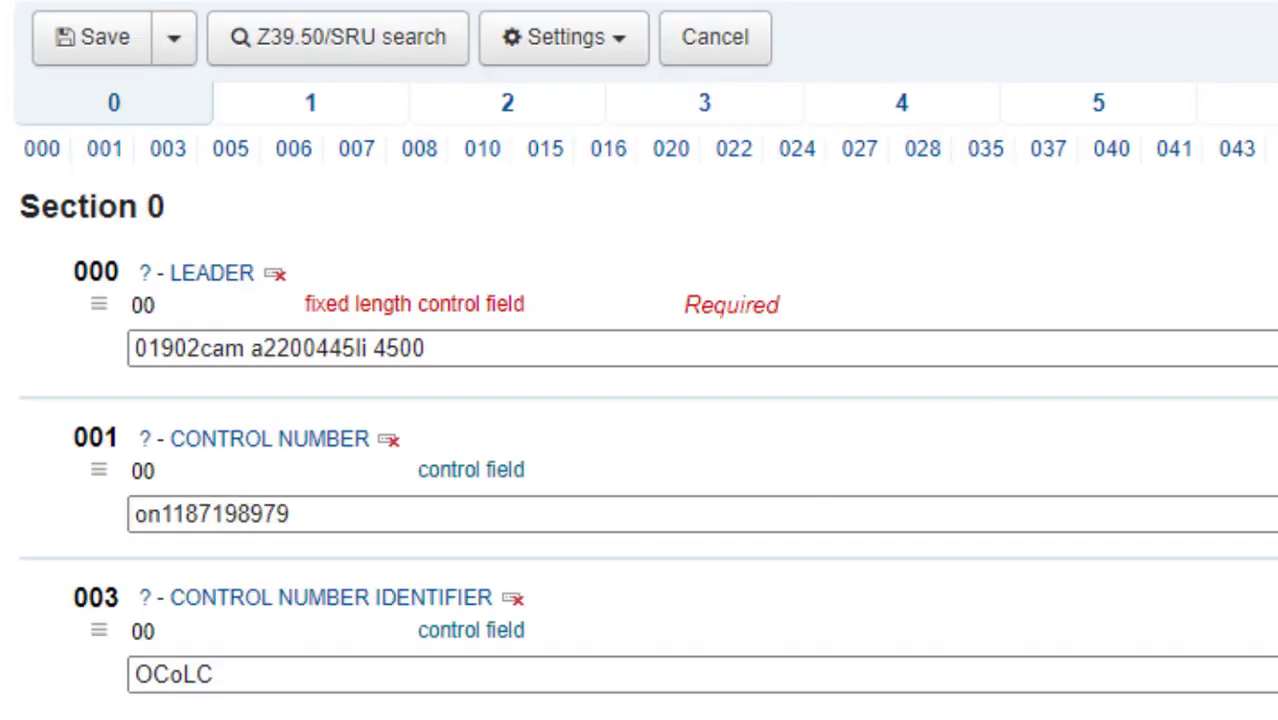
# Examine the imported record's Section 0 fields, from the leader through 050 Library of Congress call number
pyautogui.scroll(-5, 640, 360)
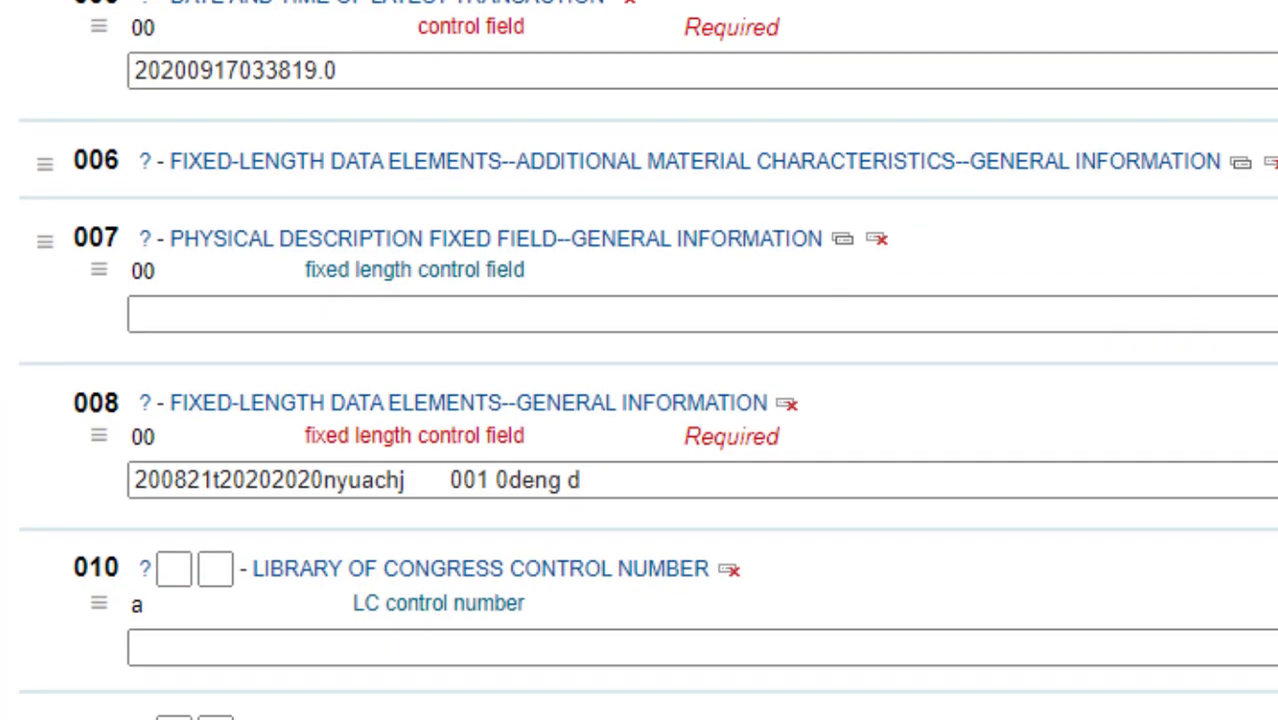
pyautogui.scroll(-10, 640, 360)
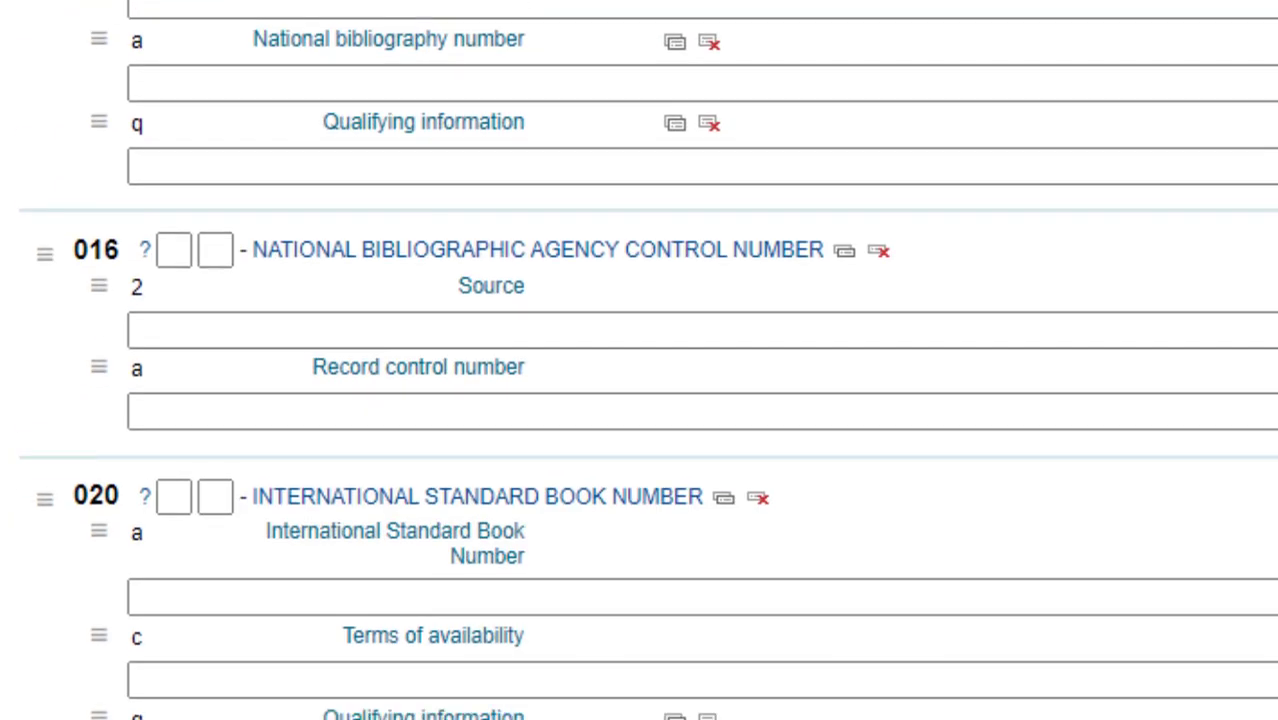
pyautogui.scroll(-10, 640, 360)
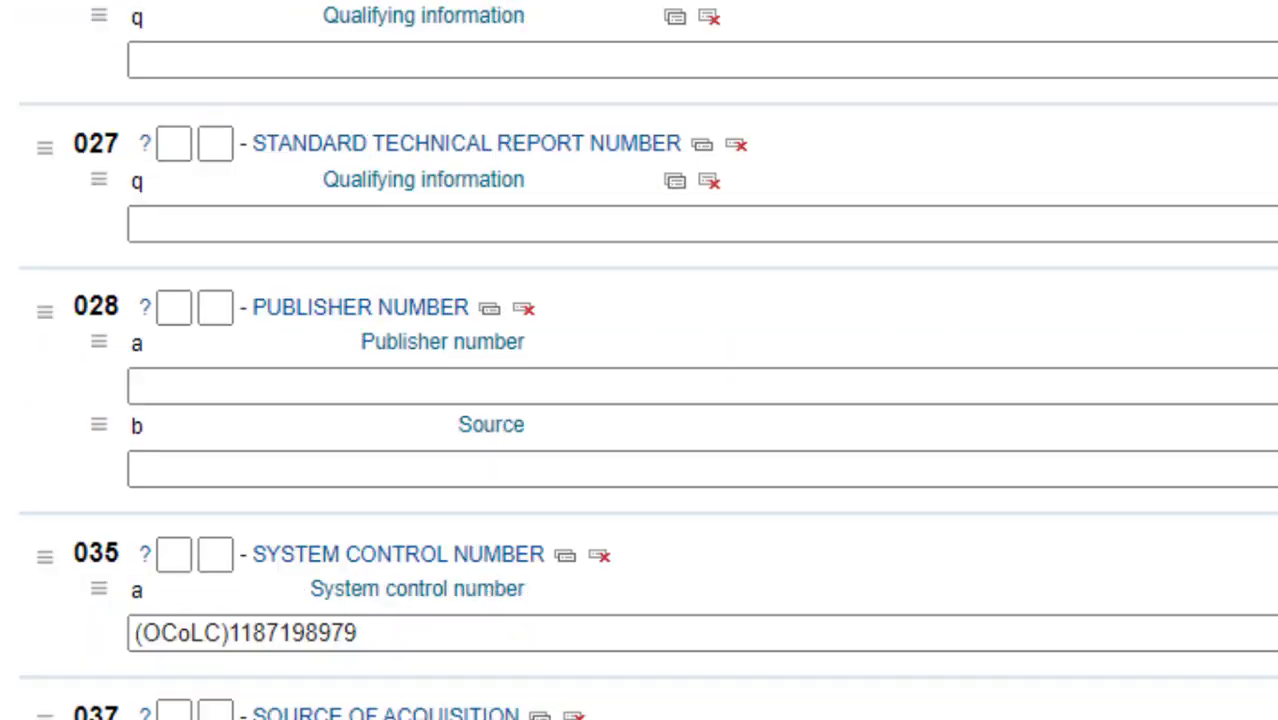
pyautogui.scroll(-5, 640, 360)
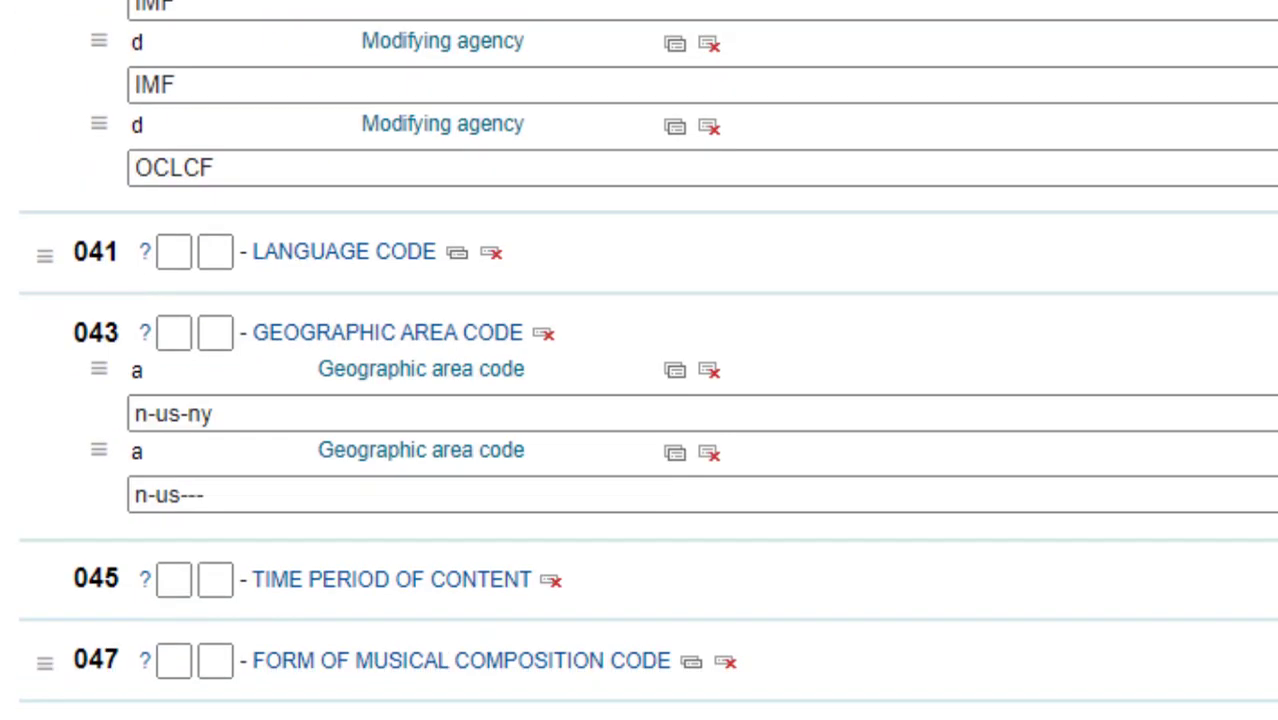
pyautogui.scroll(-12, 640, 360)
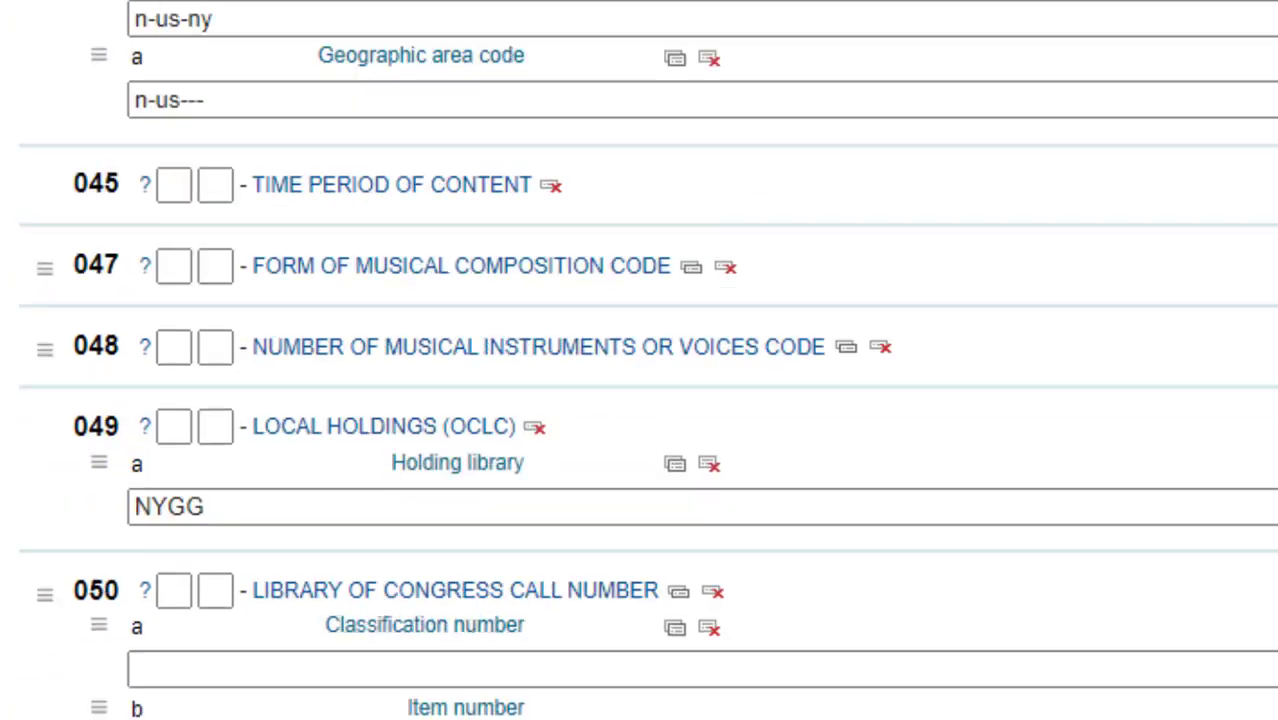